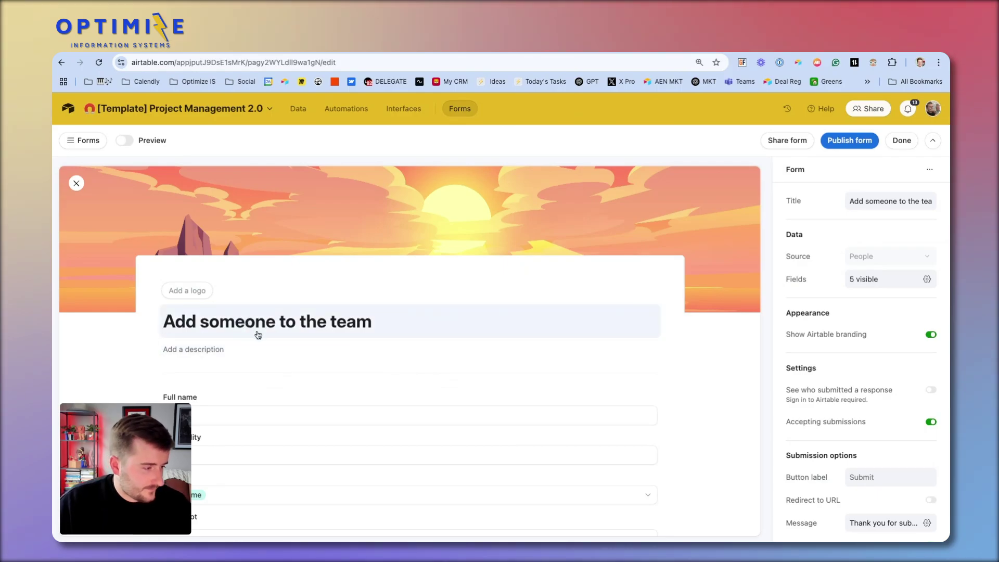
Copy the share link of the "Add someone to the team" form, keeping its access settings as they are
scroll(257, 334, "down", 4)
scroll(258, 334, "up", 2)
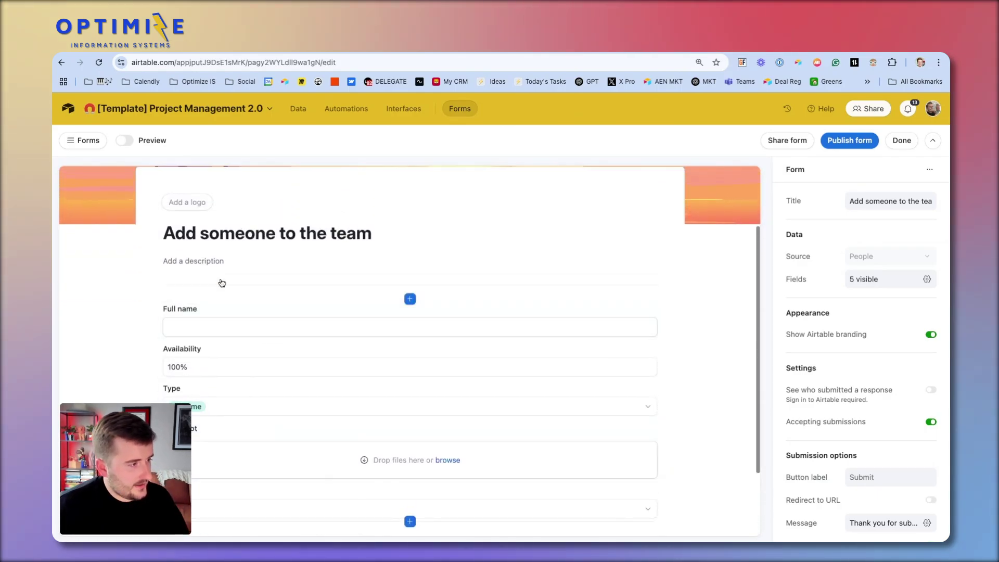
mouse_move(321, 290)
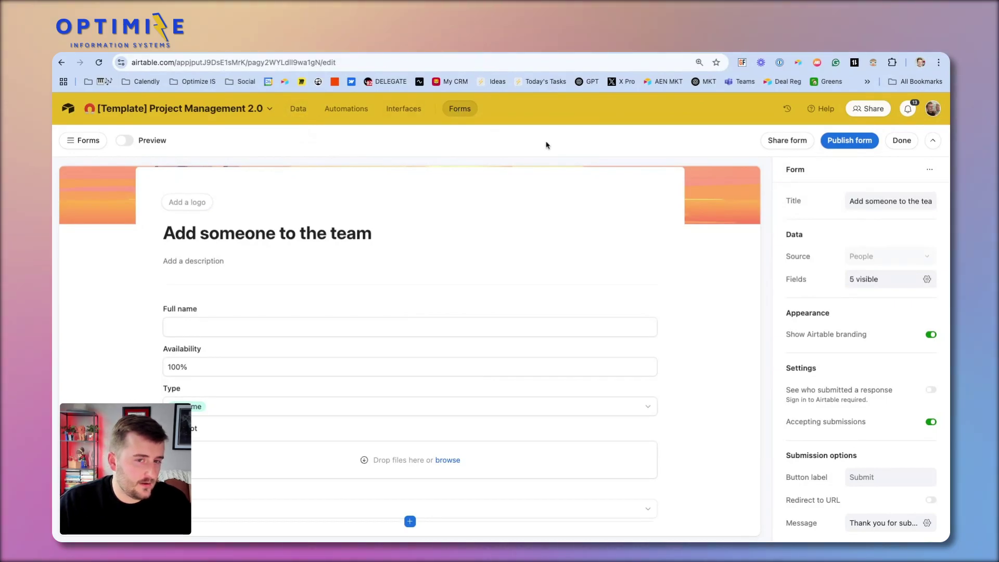
left_click(800, 143)
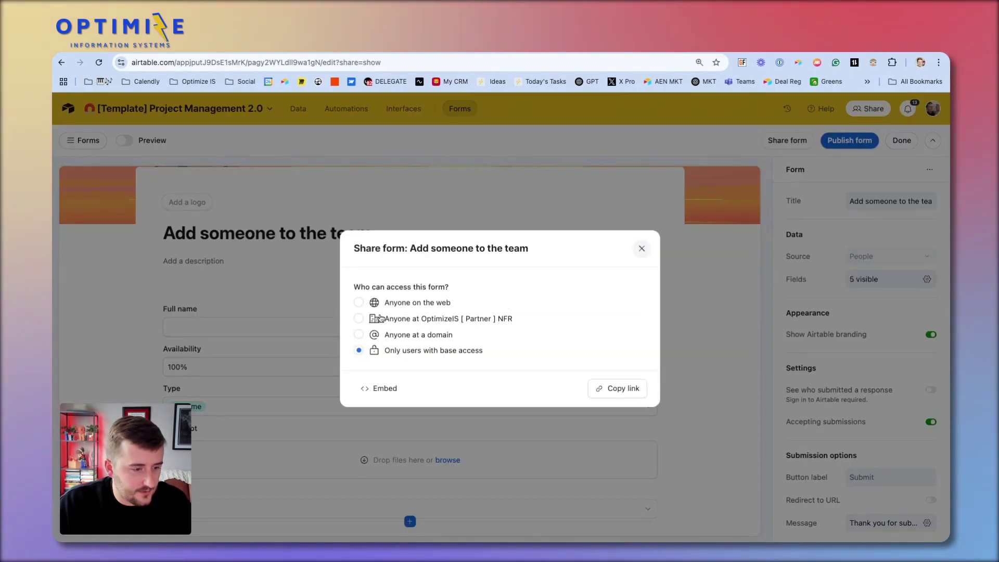
left_click(621, 395)
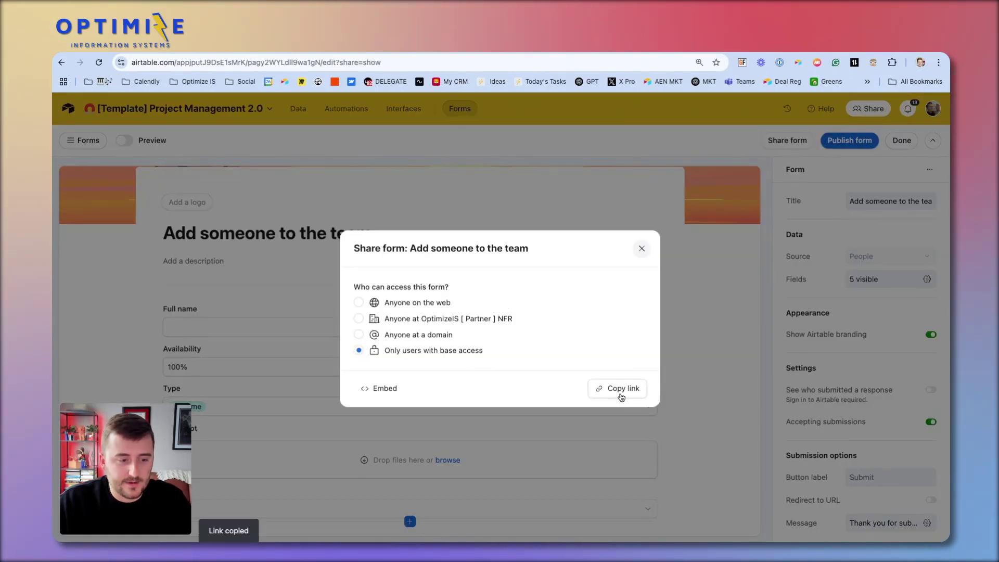
left_click(697, 361)
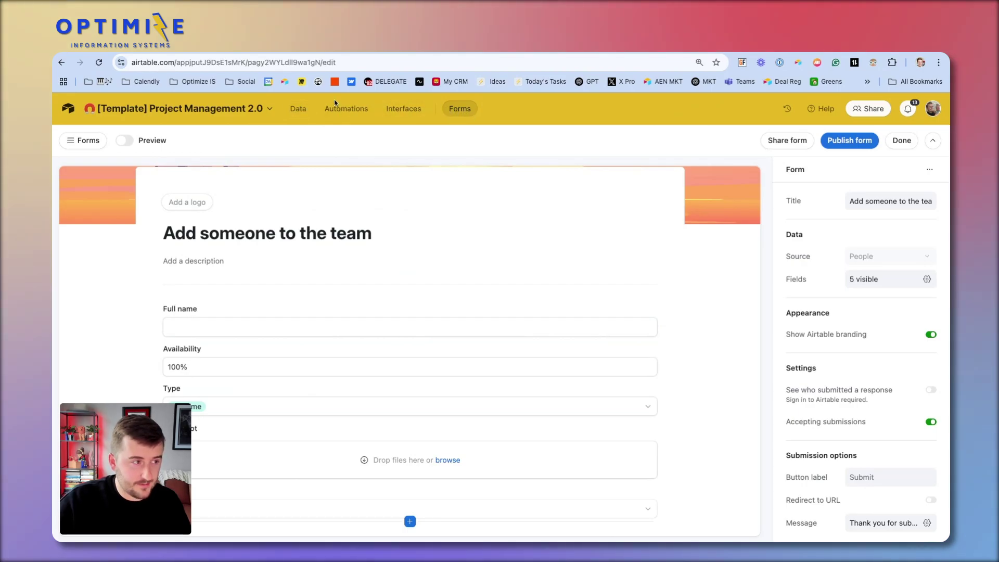
Create a new form for the People table with the upgraded form builder
left_click(298, 108)
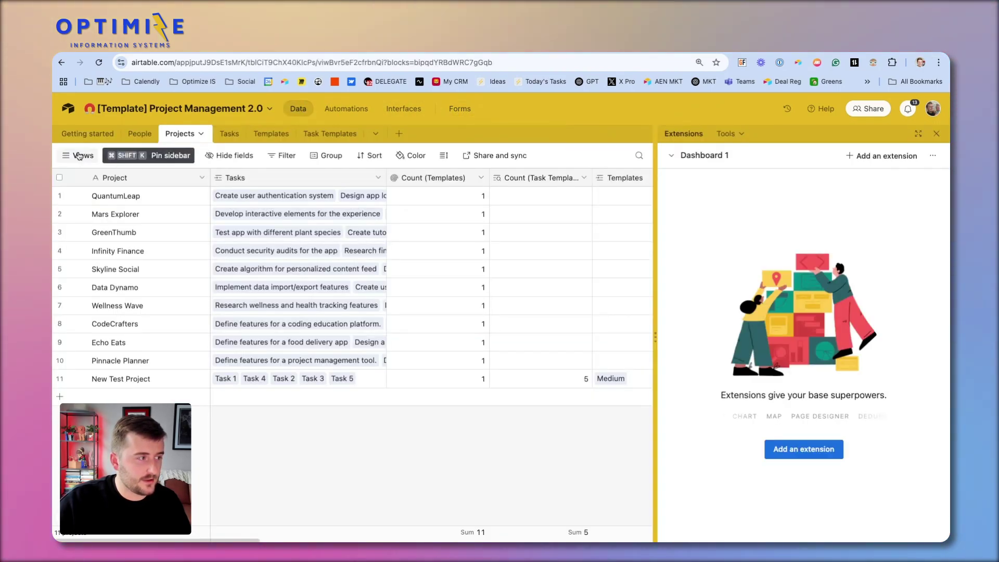
left_click(140, 133)
mouse_move(84, 158)
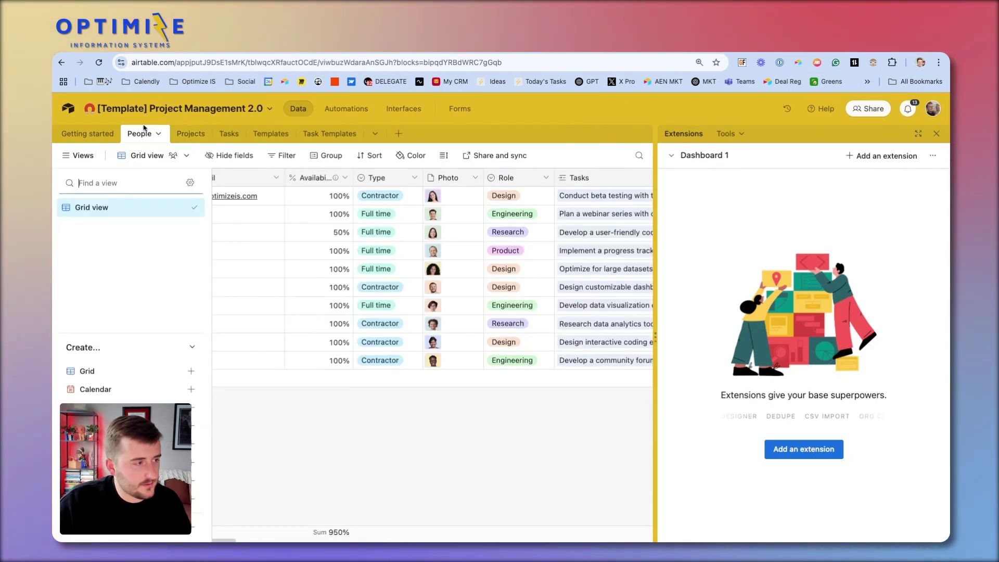
left_click(83, 156)
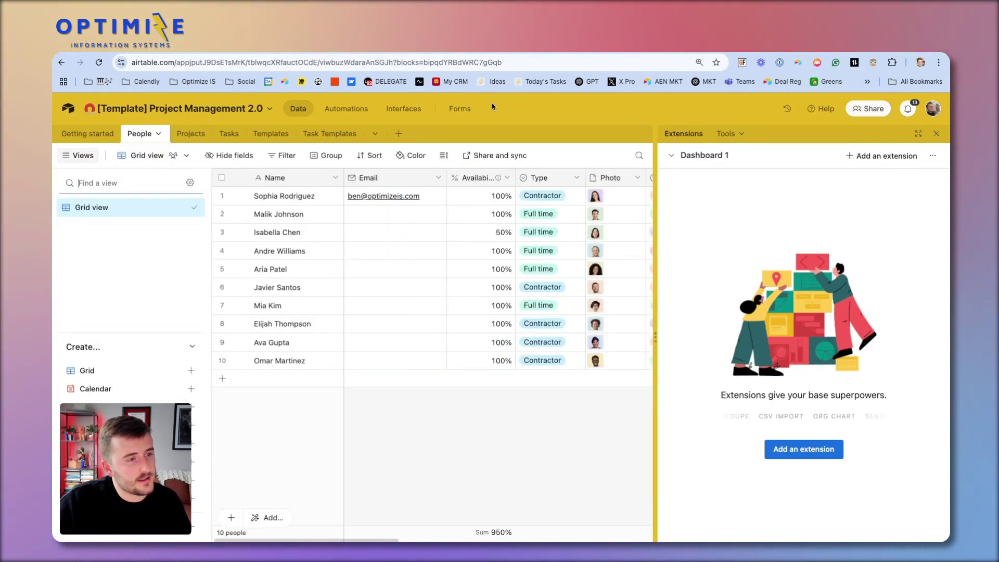
left_click(111, 535)
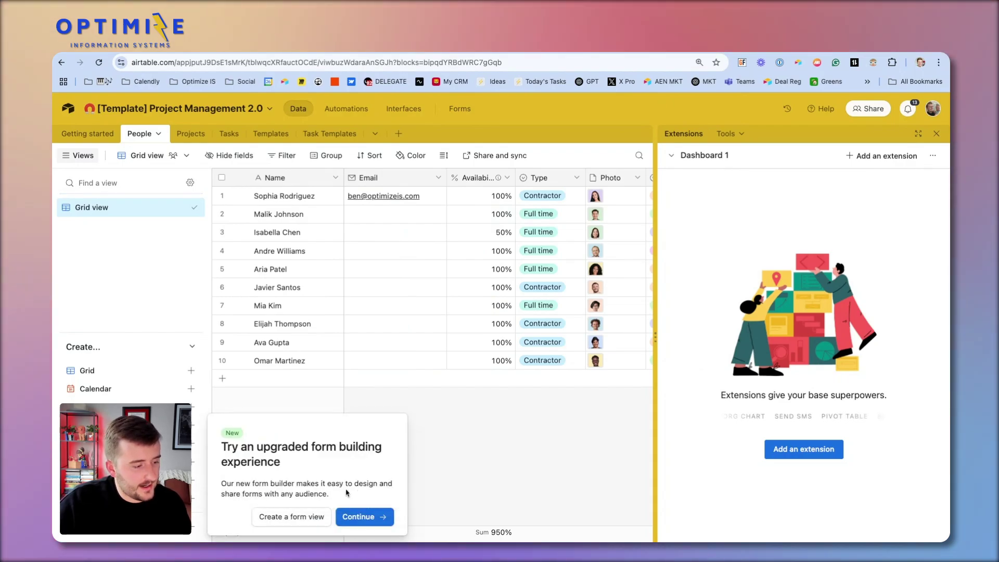
left_click(348, 515)
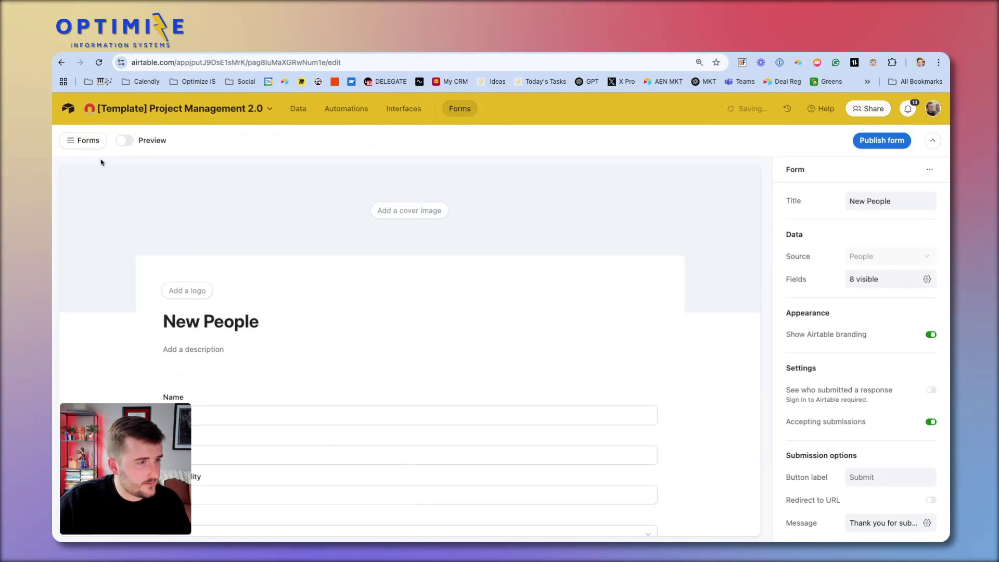
Return to the People table's data and create a classic form view there instead
left_click(298, 109)
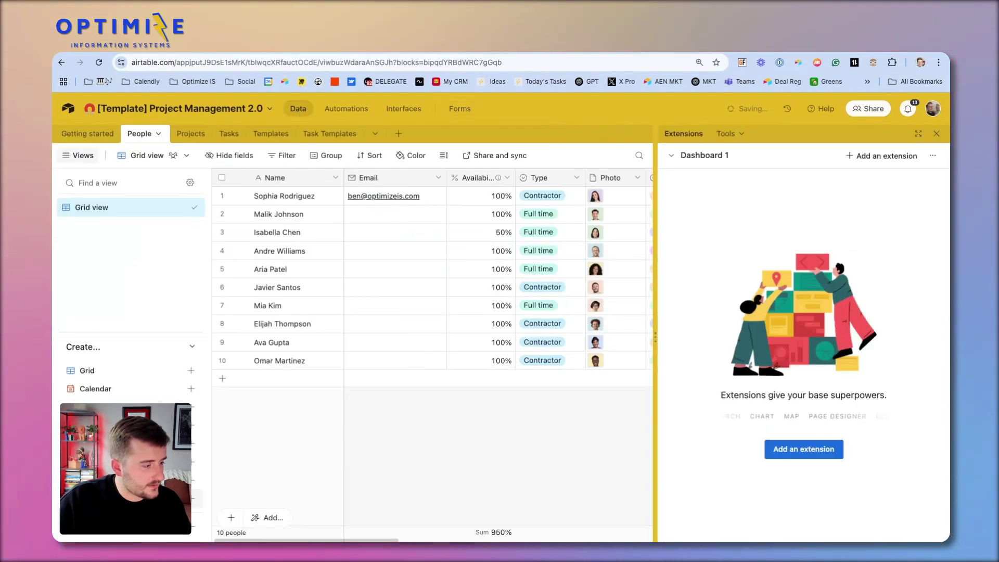
left_click(158, 535)
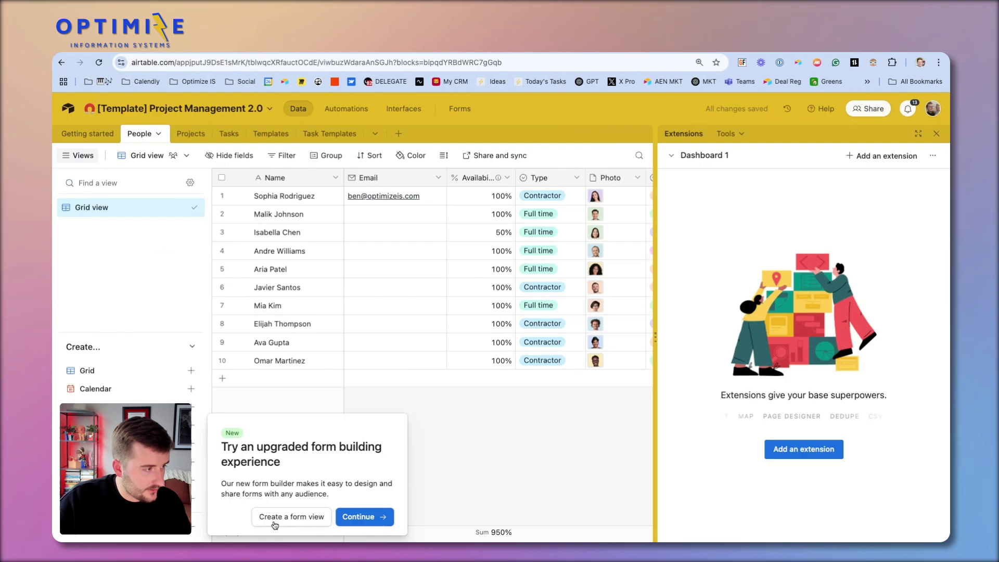
left_click(275, 517)
left_click(391, 520)
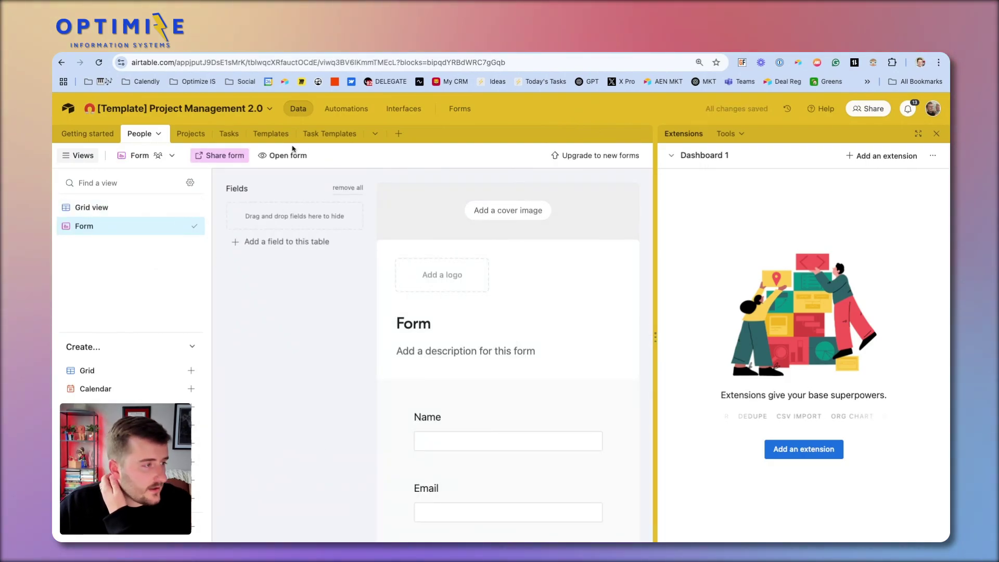
Look at the classic form view's share link and the option for copying it
left_click(229, 157)
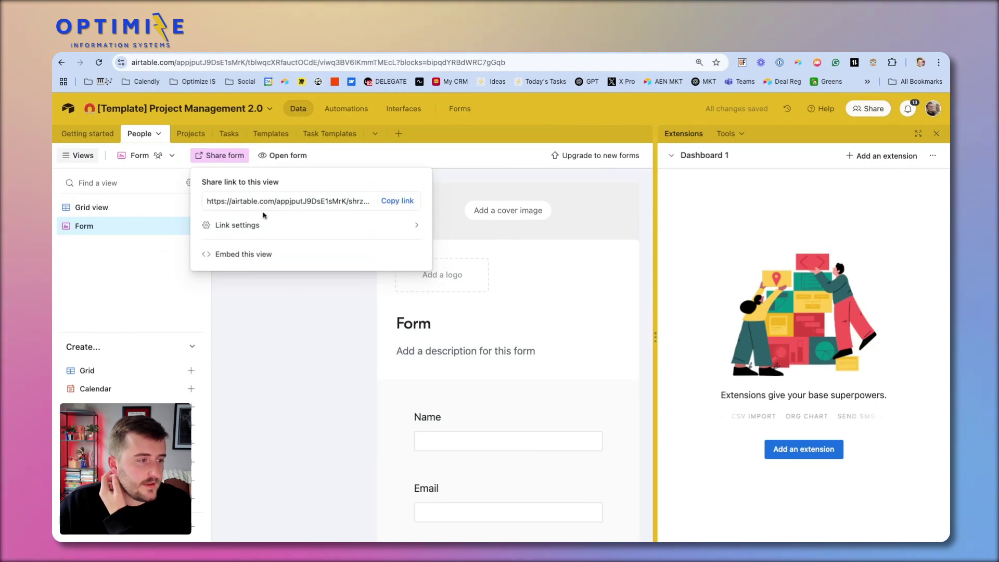
left_click(408, 202)
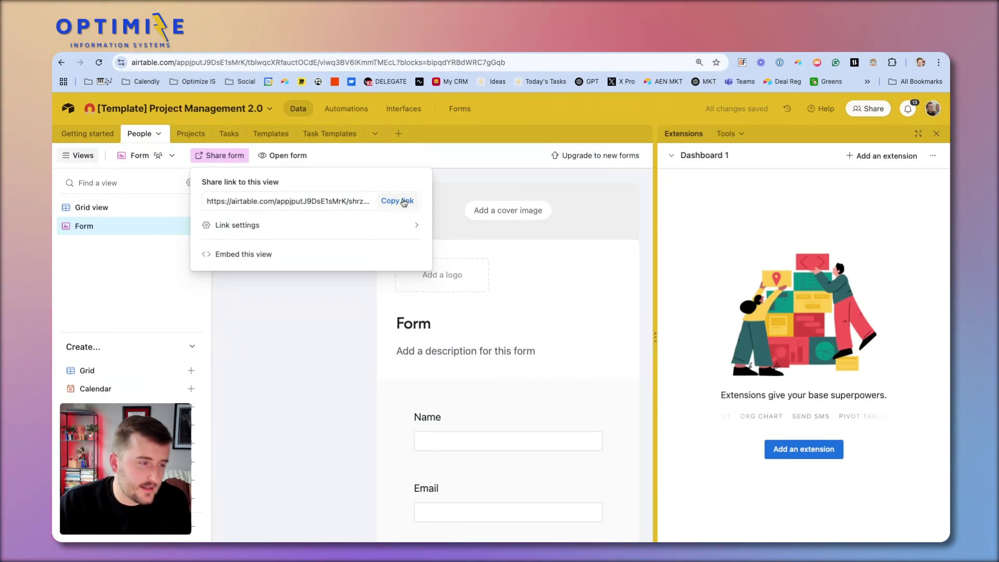
left_click(146, 272)
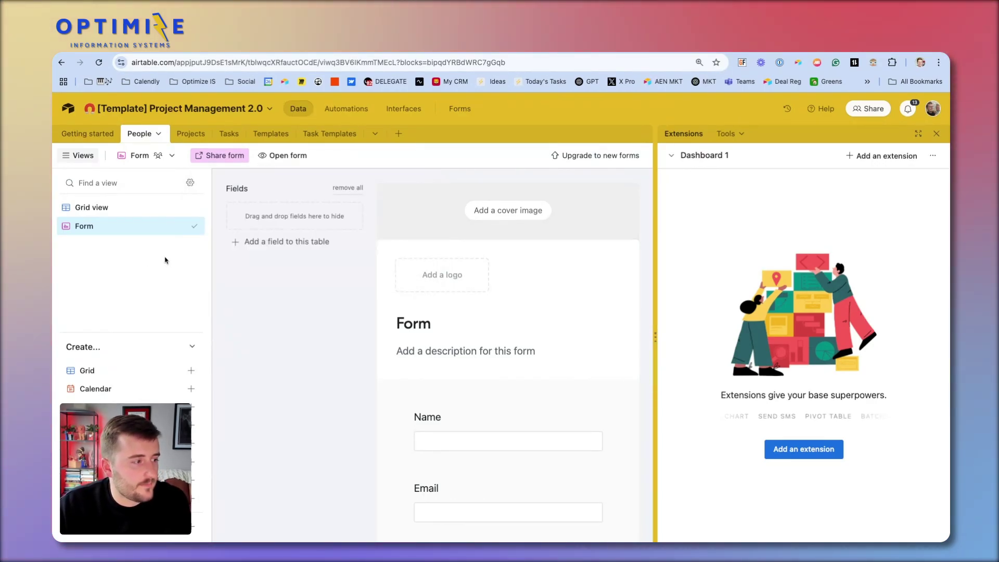
Delete the classic form view from the People table together with its share link
left_click(182, 226)
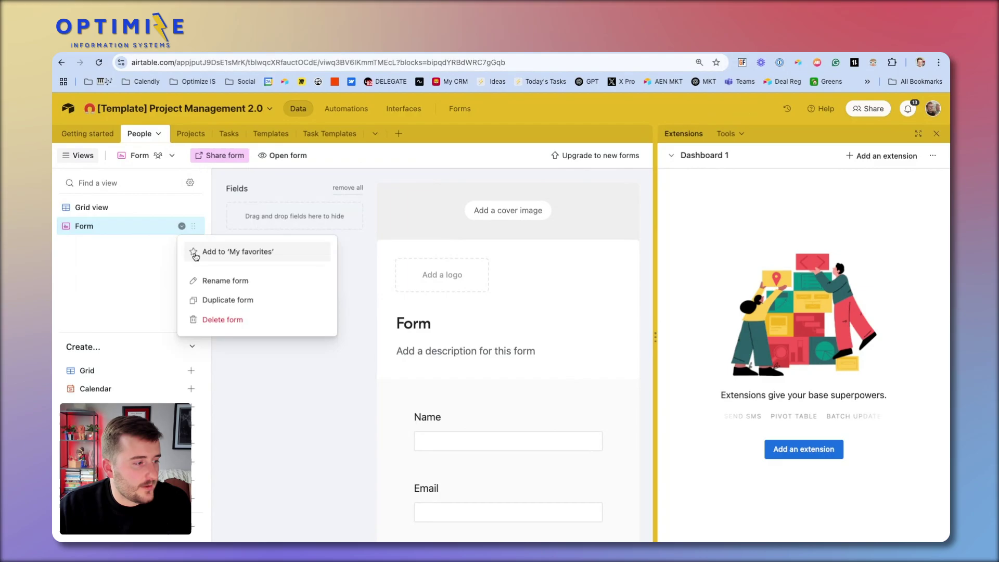
left_click(253, 326)
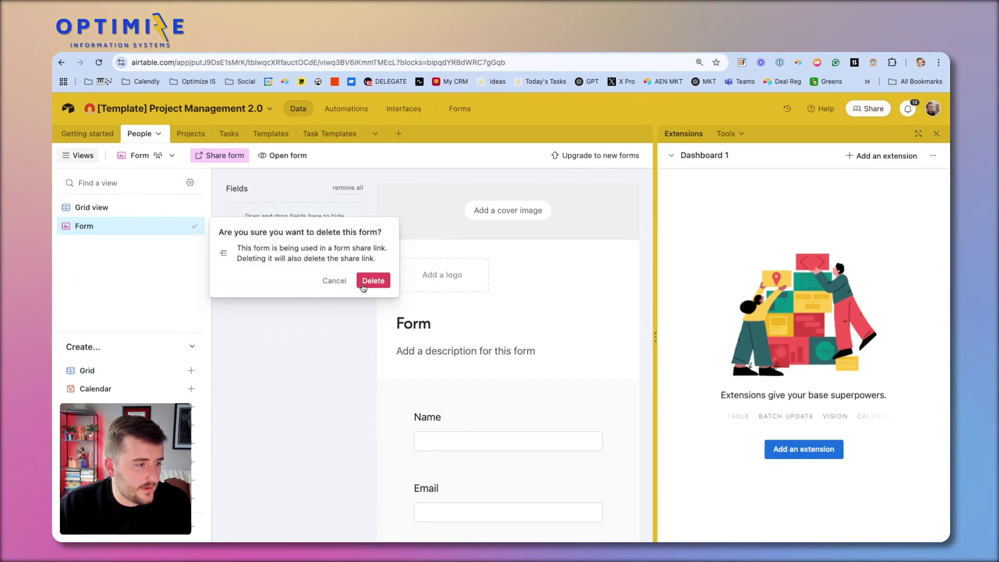
left_click(373, 281)
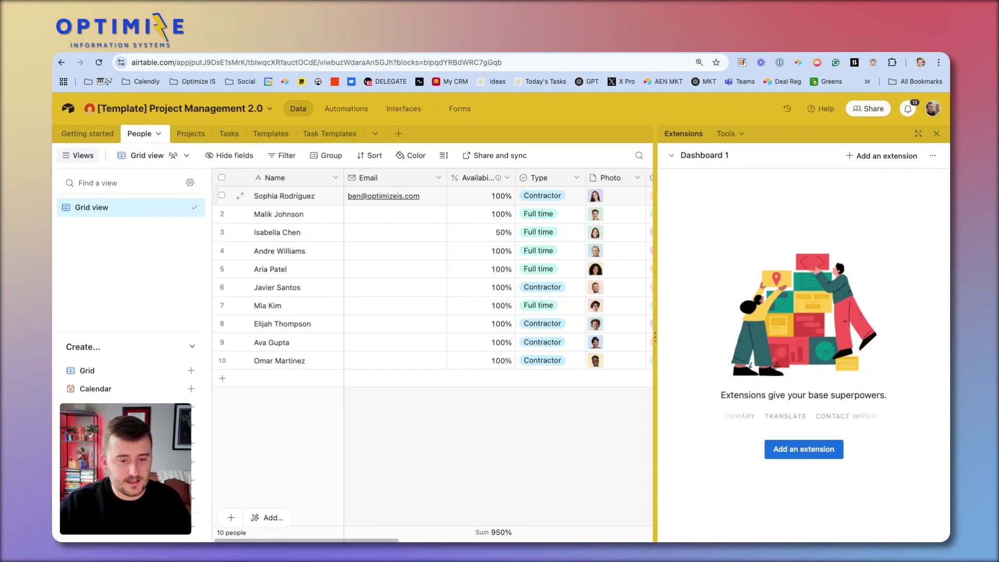
Search the extension marketplace for "prefill" and add the Prefilled Forms extension to the base
left_click(809, 447)
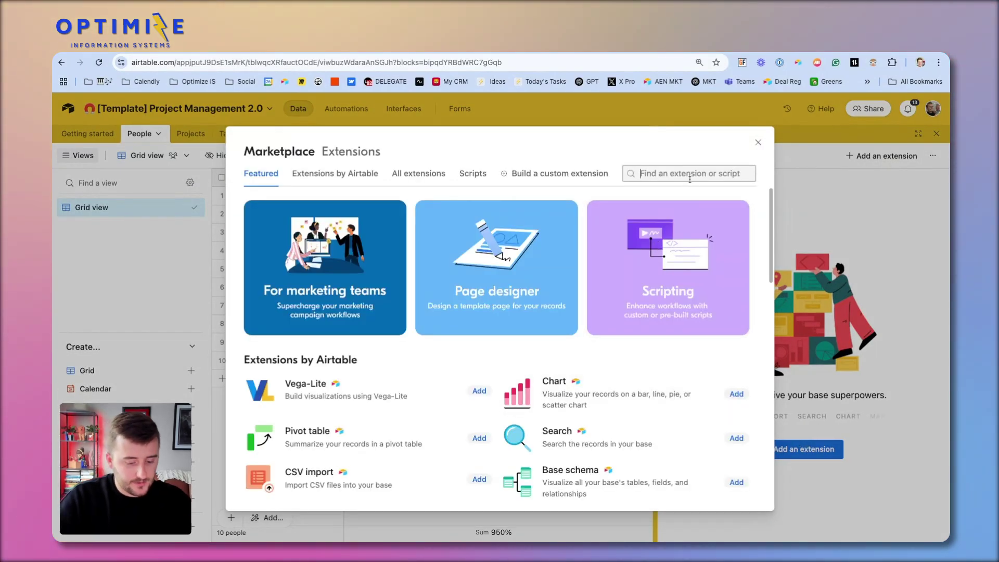
left_click(689, 174)
type("prefill")
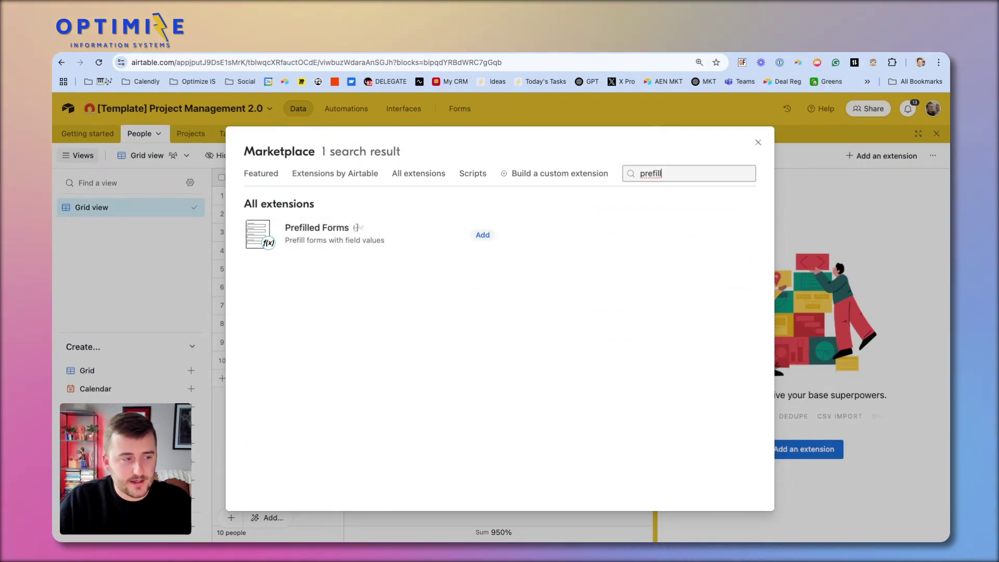
left_click(474, 230)
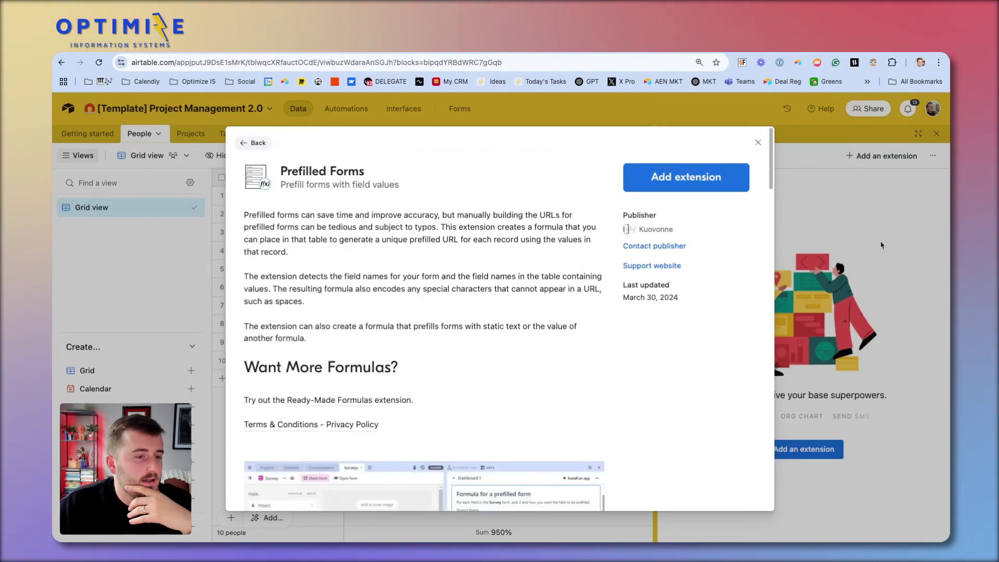
left_click(692, 182)
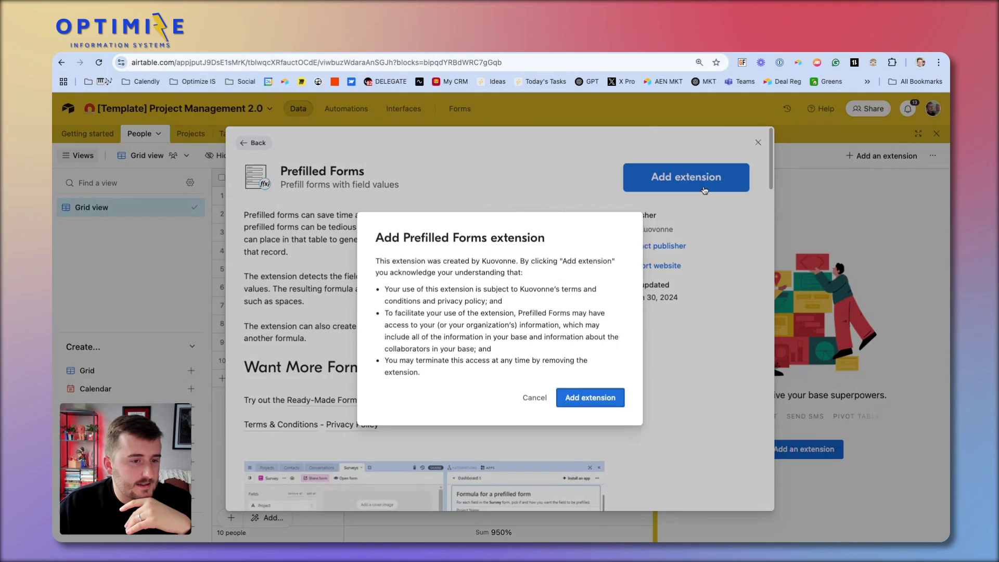
left_click(591, 398)
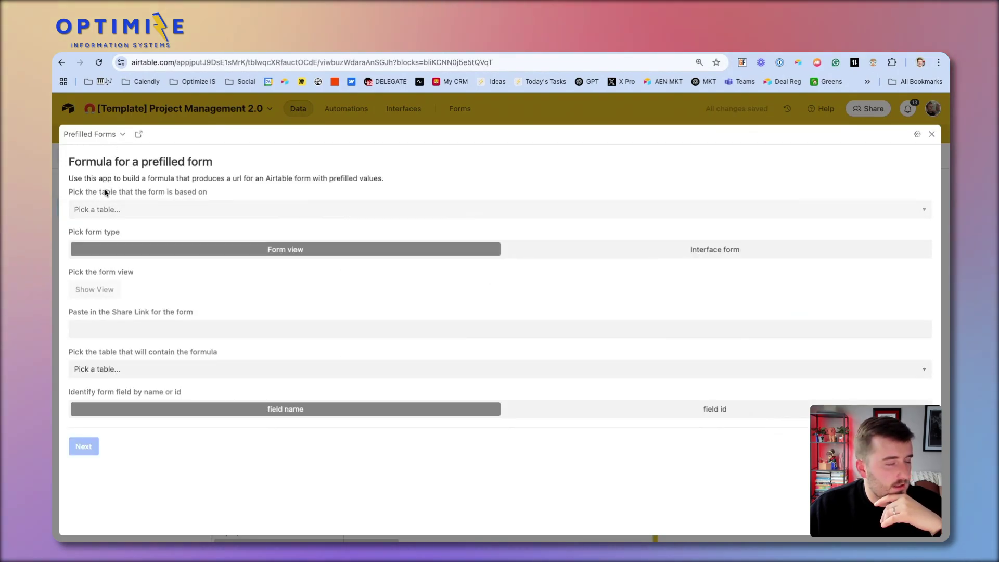
Base the prefilled form on the People table, set its type to Interface form, and paste in the copied share link
left_click(134, 210)
left_click(128, 230)
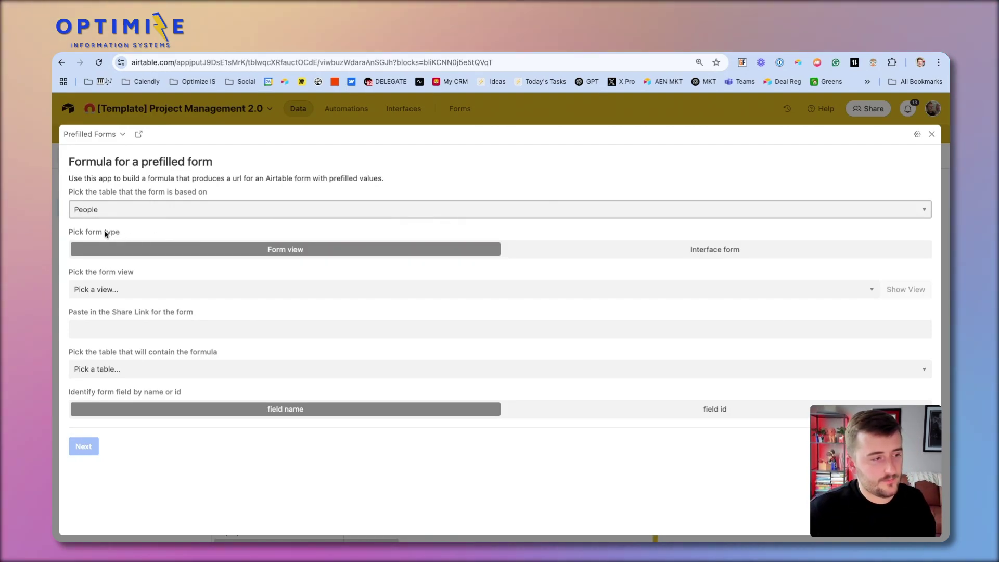
left_click(732, 255)
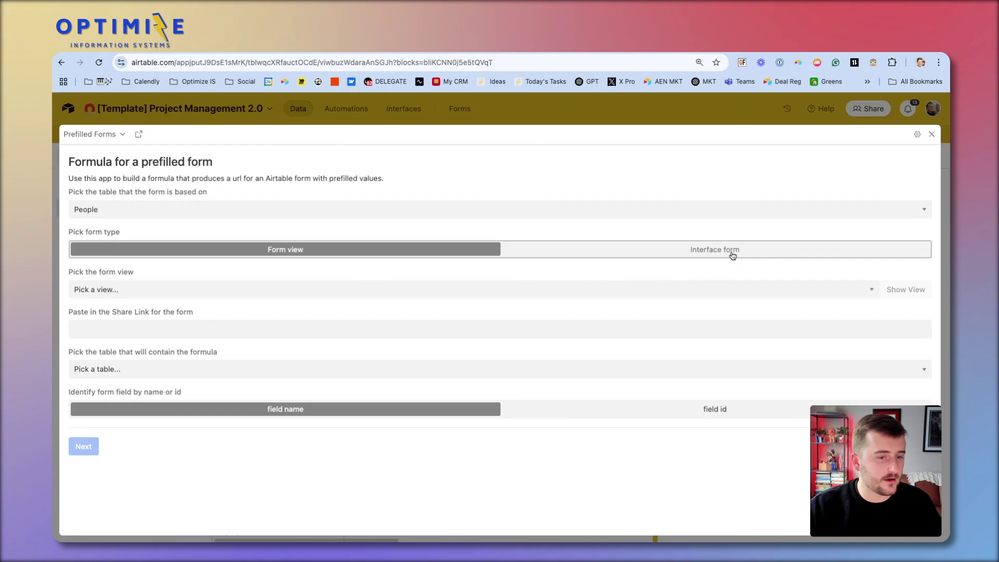
left_click(471, 293)
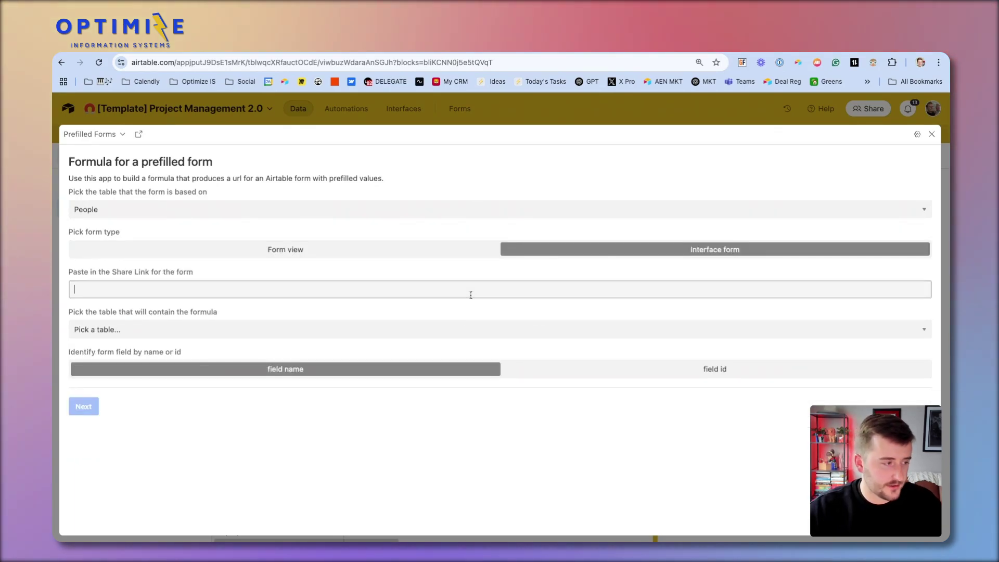
key("super+v")
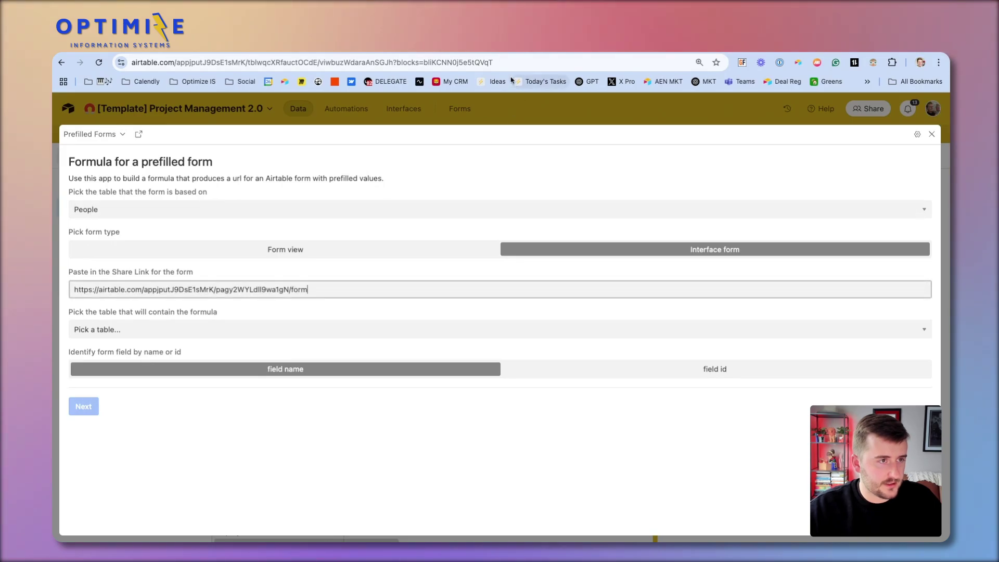
Switch to the base's other browser tab, copy the "Add someone to the team" form's share link again, and return to the extension
left_click(506, 48)
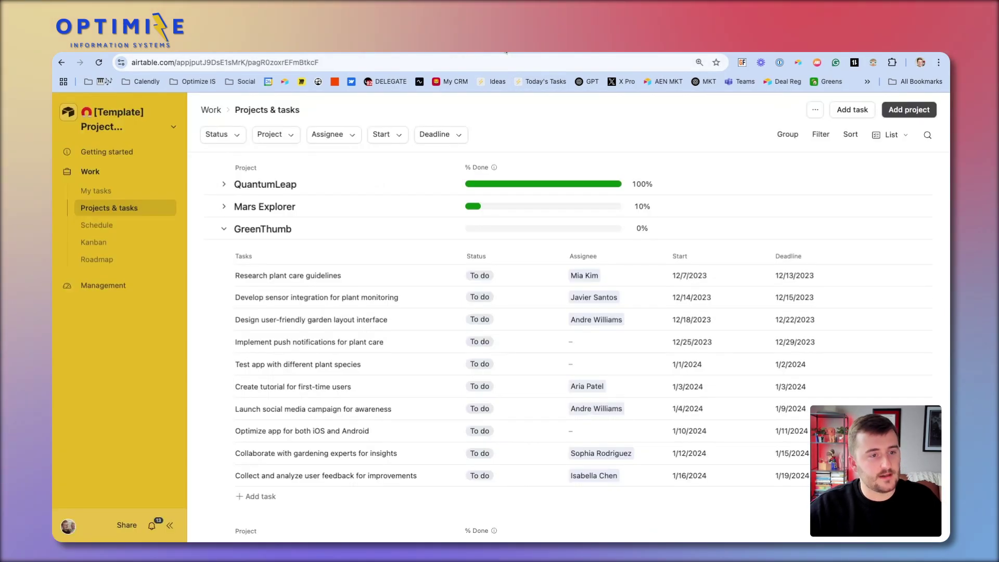
left_click(141, 126)
left_click(141, 156)
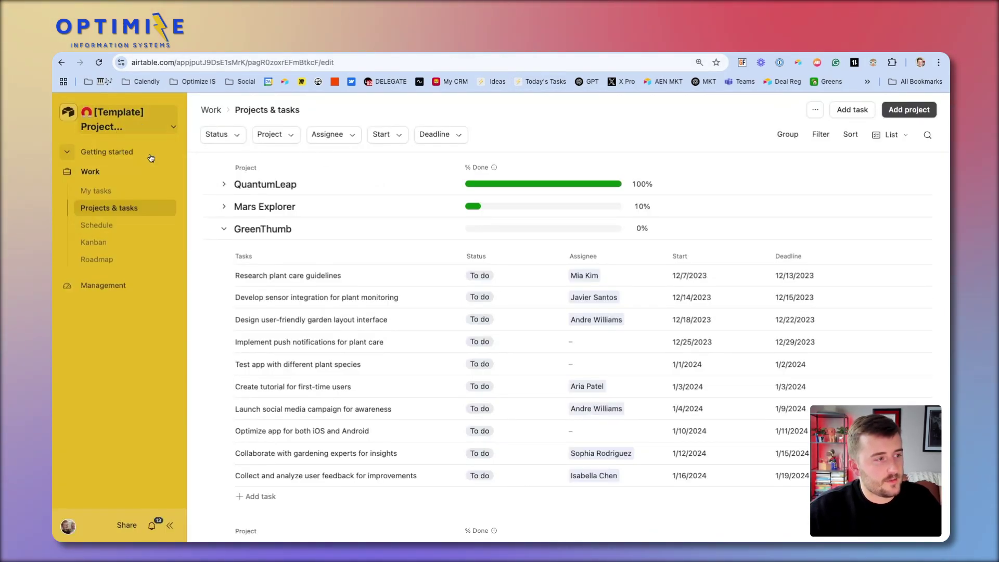
left_click(461, 110)
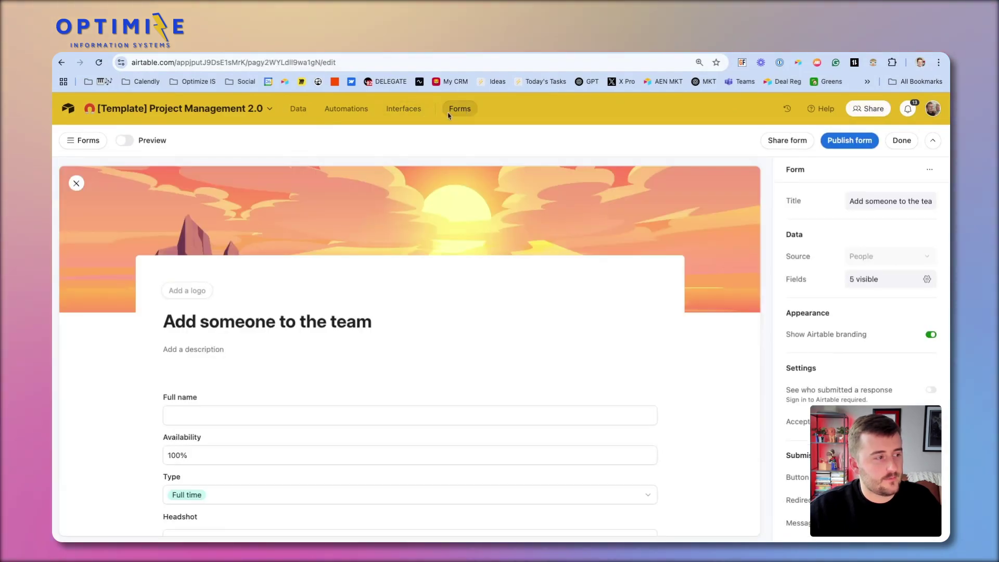
left_click(784, 140)
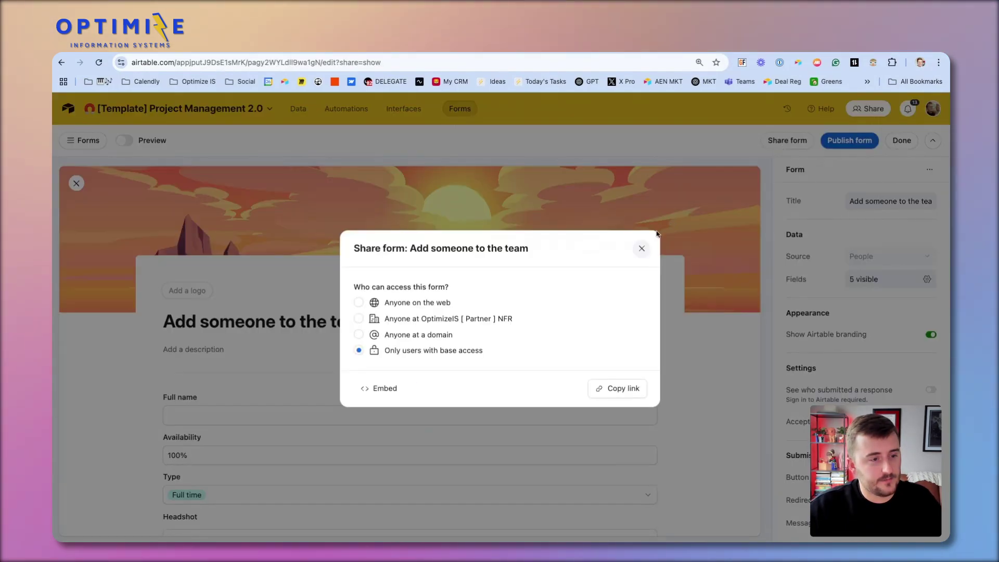
left_click(603, 387)
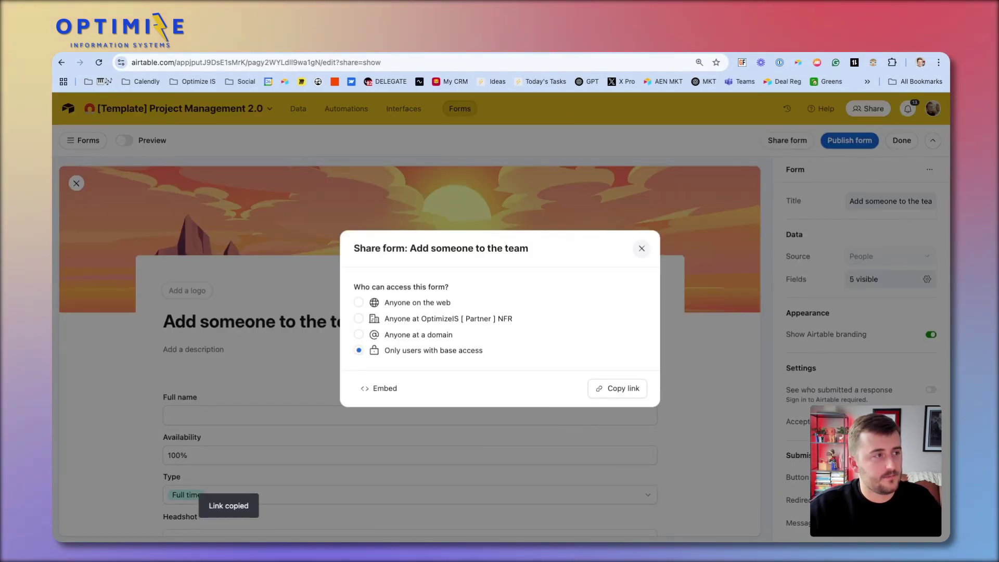
left_click(388, 52)
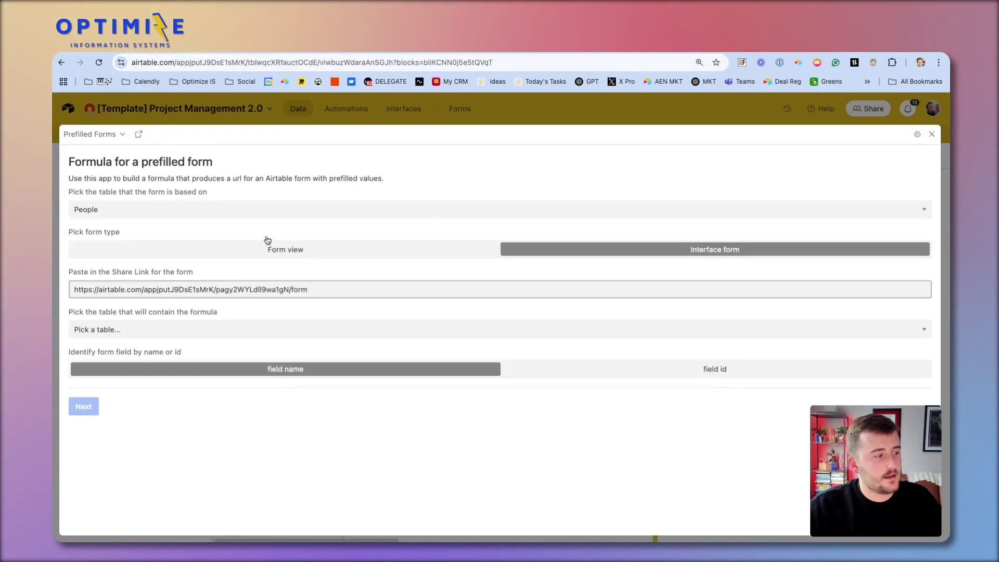
Choose People as the table that will contain the formula, identify form fields by field id, and proceed to the field prefill settings
left_click(245, 333)
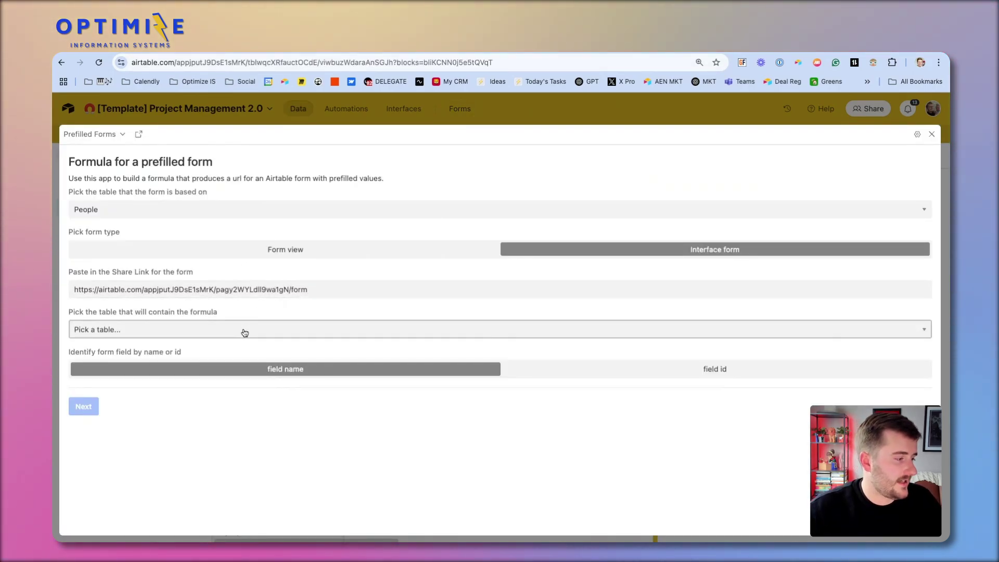
left_click(189, 360)
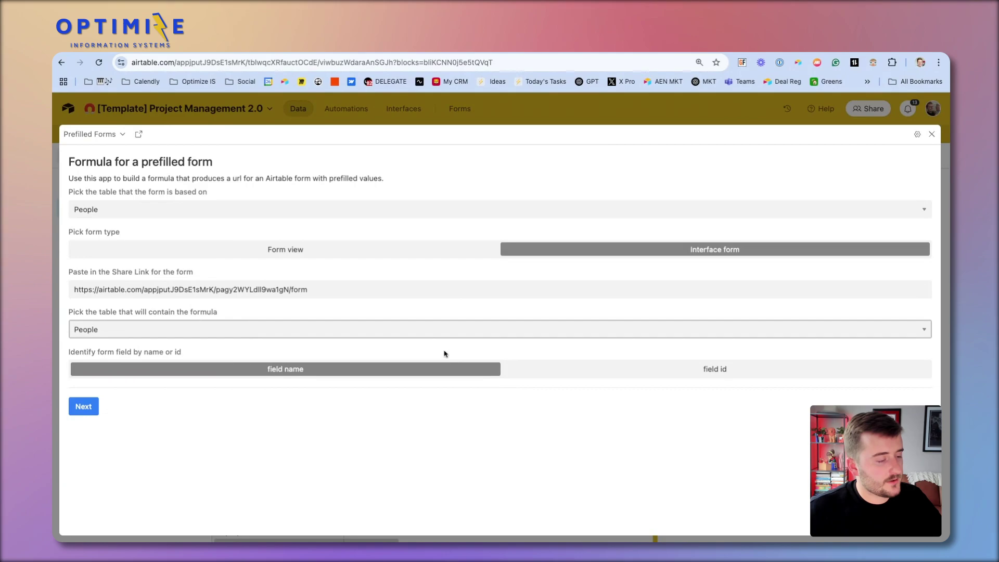
triple_click(69, 352)
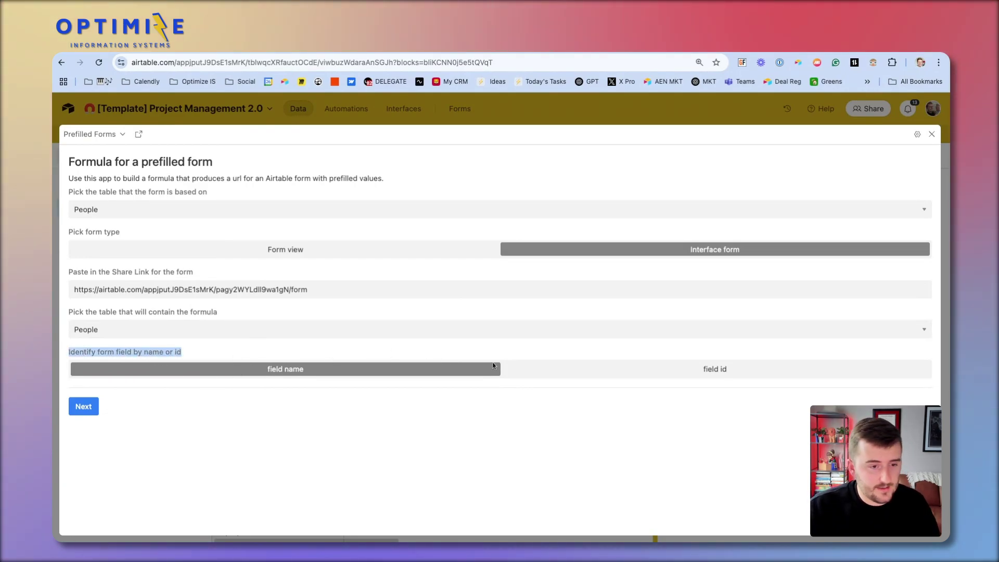
left_click(738, 375)
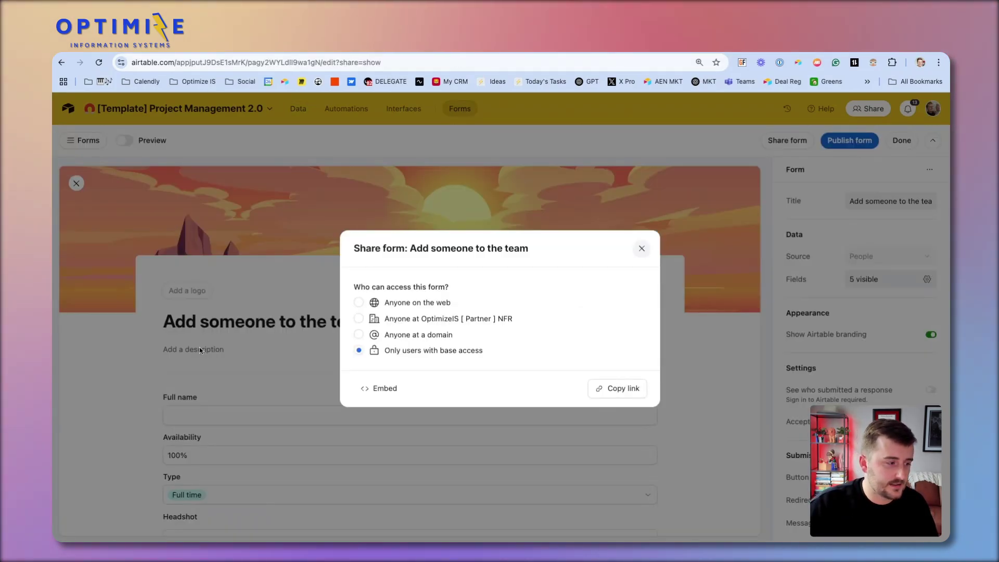
left_click(199, 347)
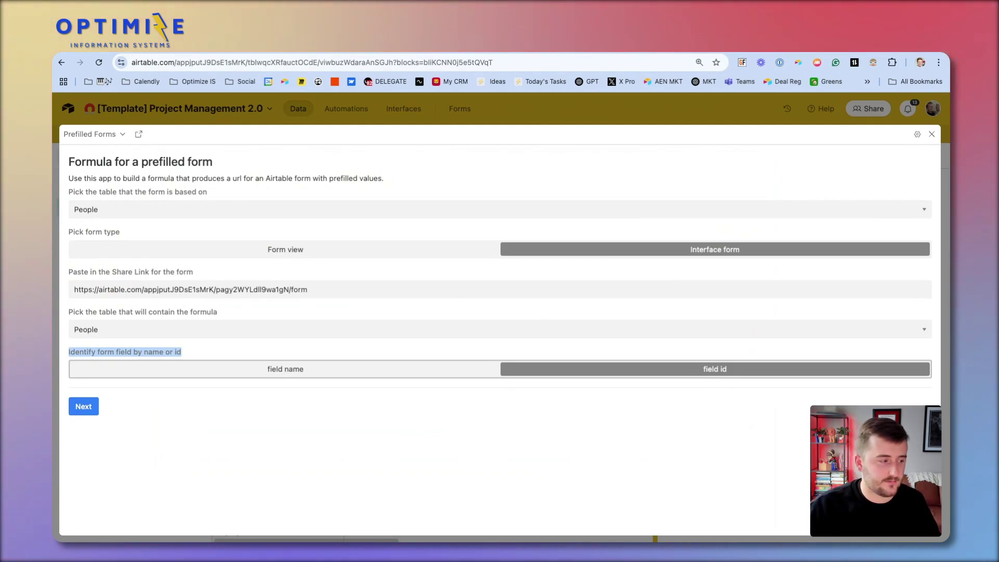
left_click(83, 406)
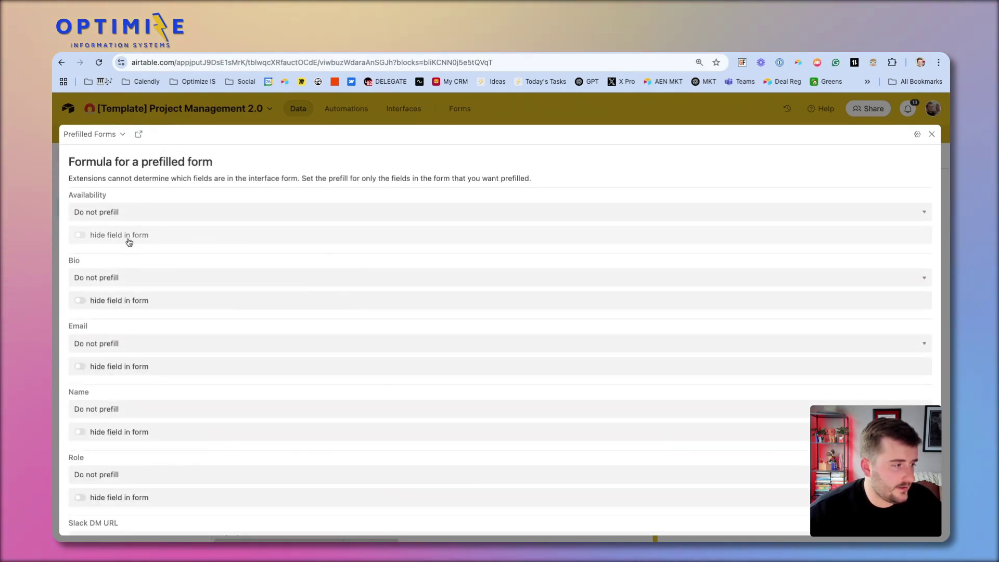
Try the hide-in-form option on the Bio and Availability fields, turning it back off for each
scroll(251, 297, "down", 3)
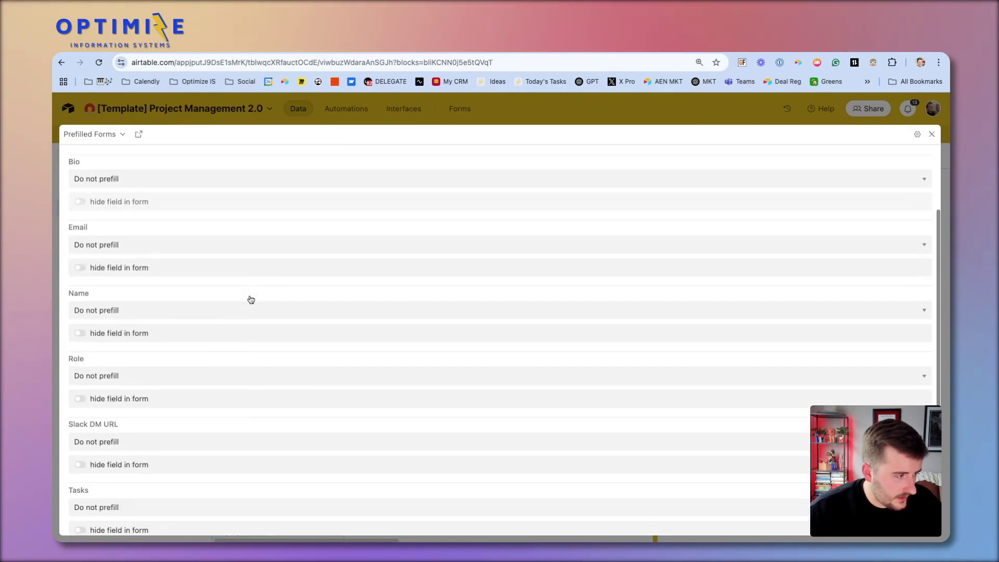
scroll(202, 346, "down", 2)
scroll(202, 346, "up", 2)
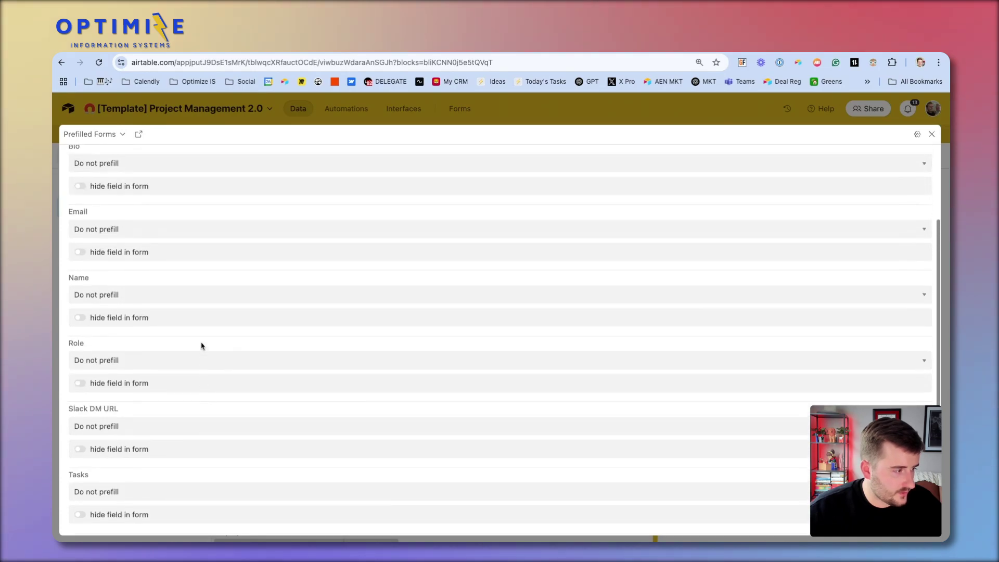
scroll(181, 332, "up", 2)
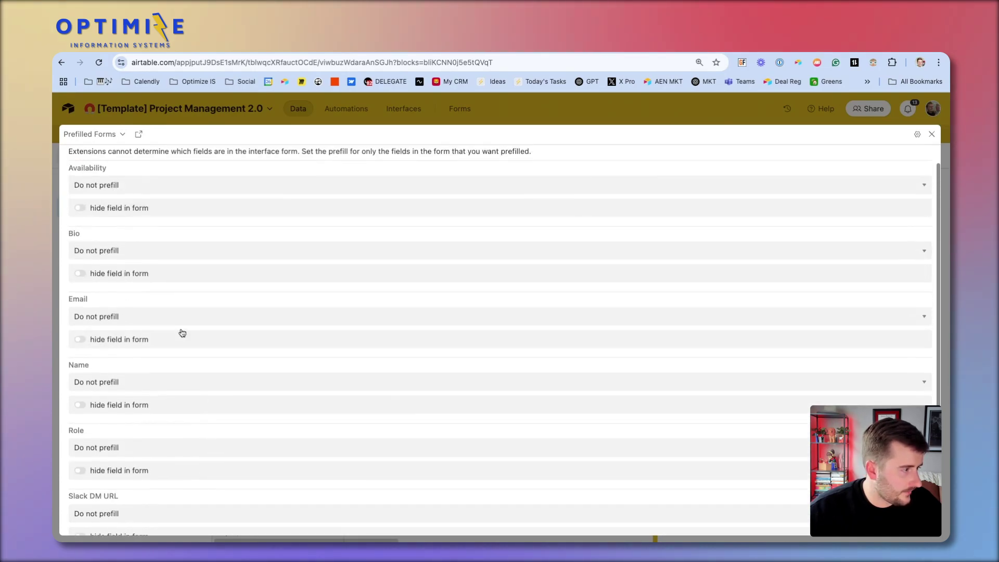
double_click(69, 233)
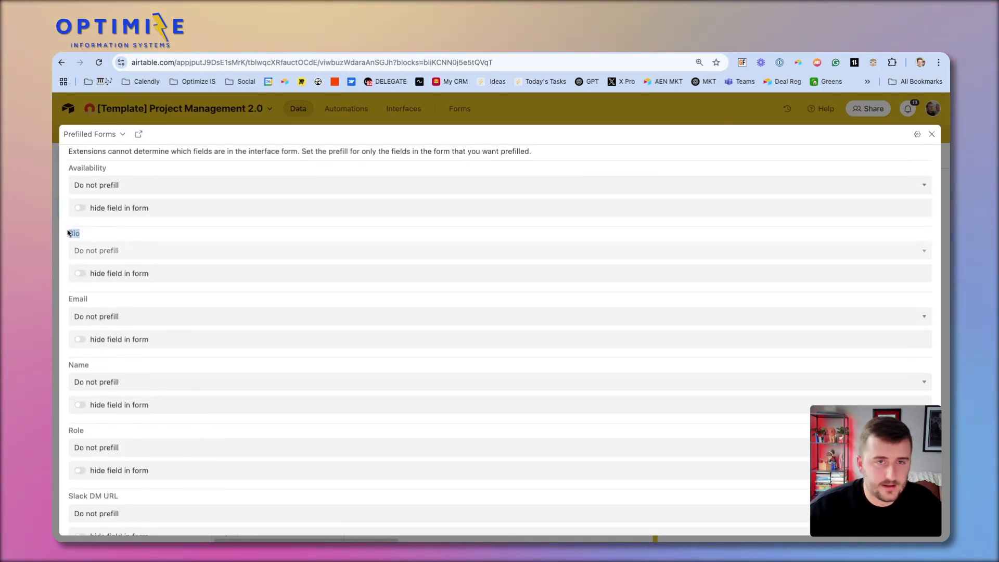
left_click(136, 273)
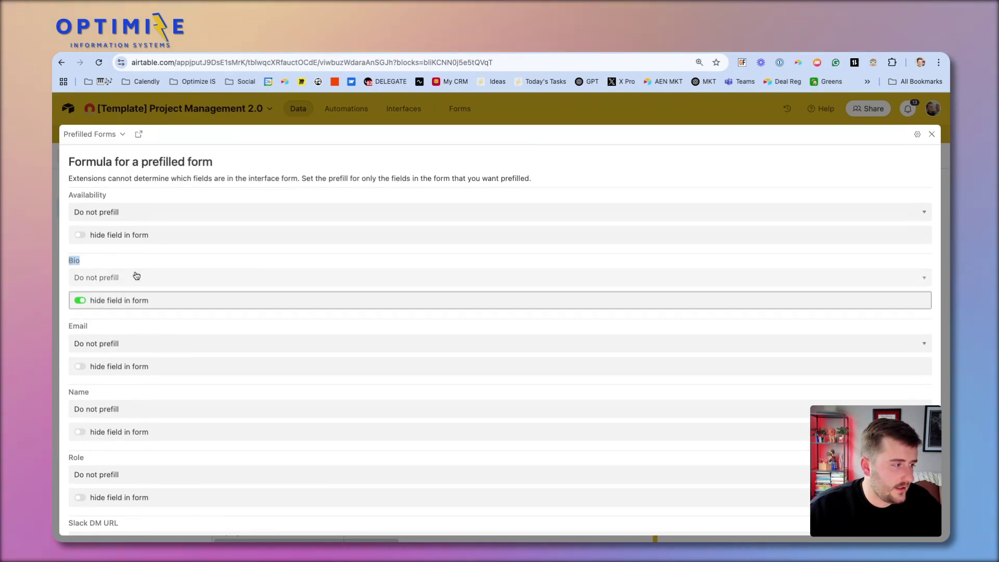
left_click(108, 275)
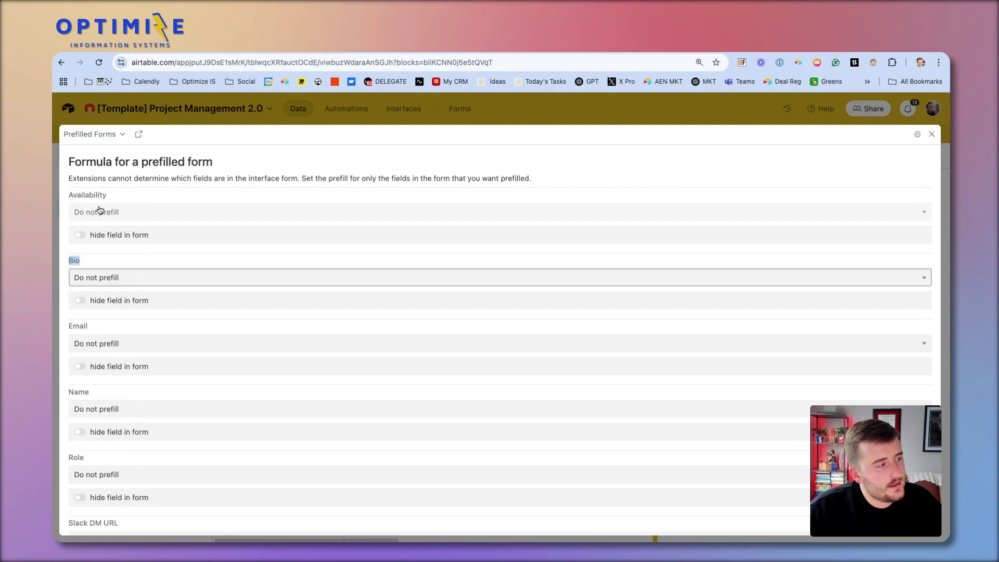
left_click(119, 234)
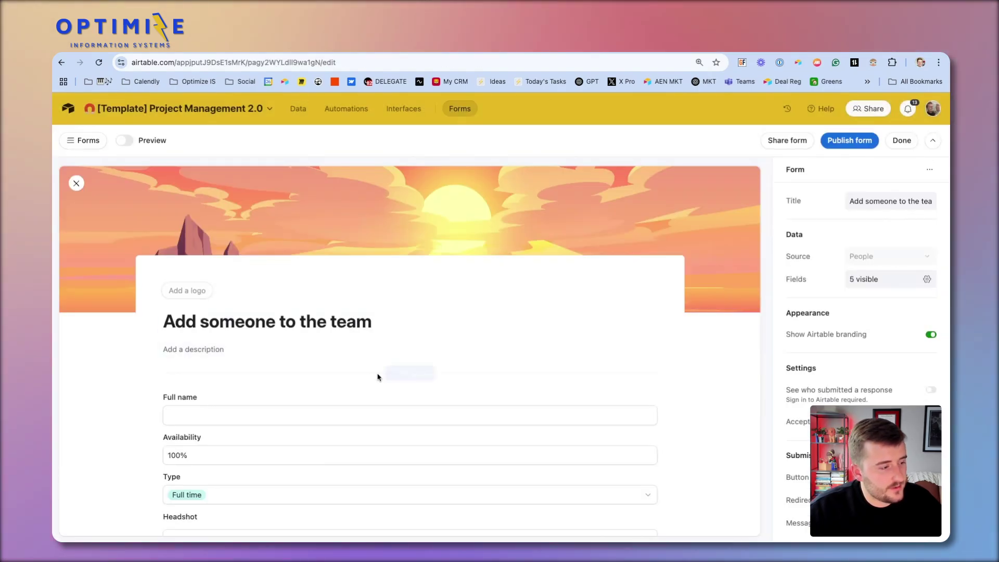
left_click(335, 385)
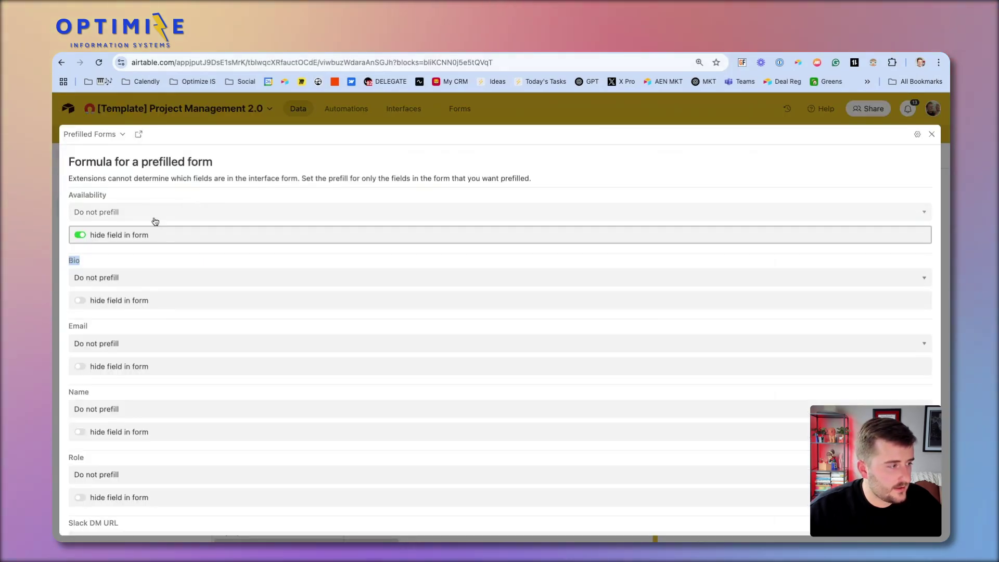
left_click(150, 235)
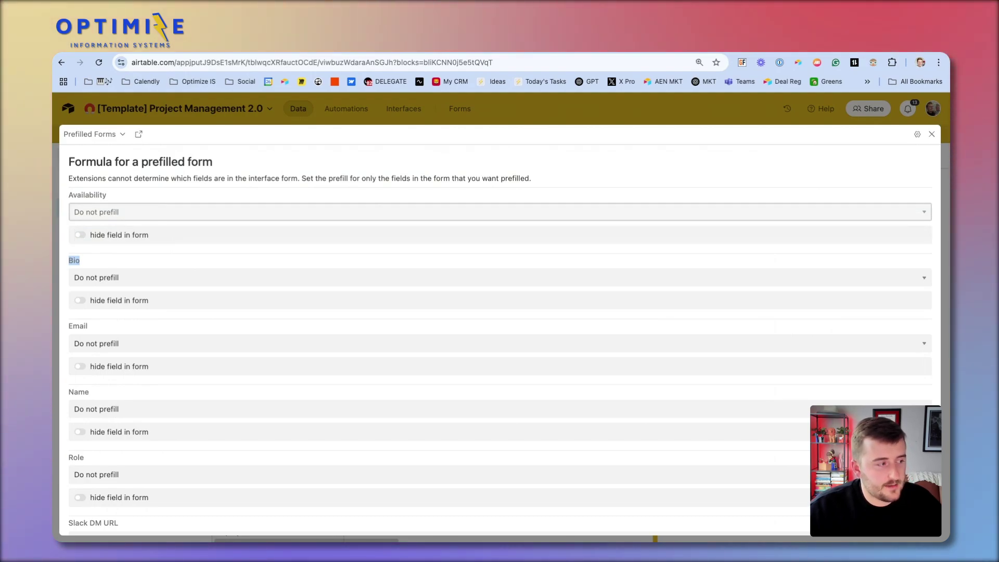
Prefill the Availability field with the static text 100
left_click(140, 239)
left_click(116, 245)
type("1")
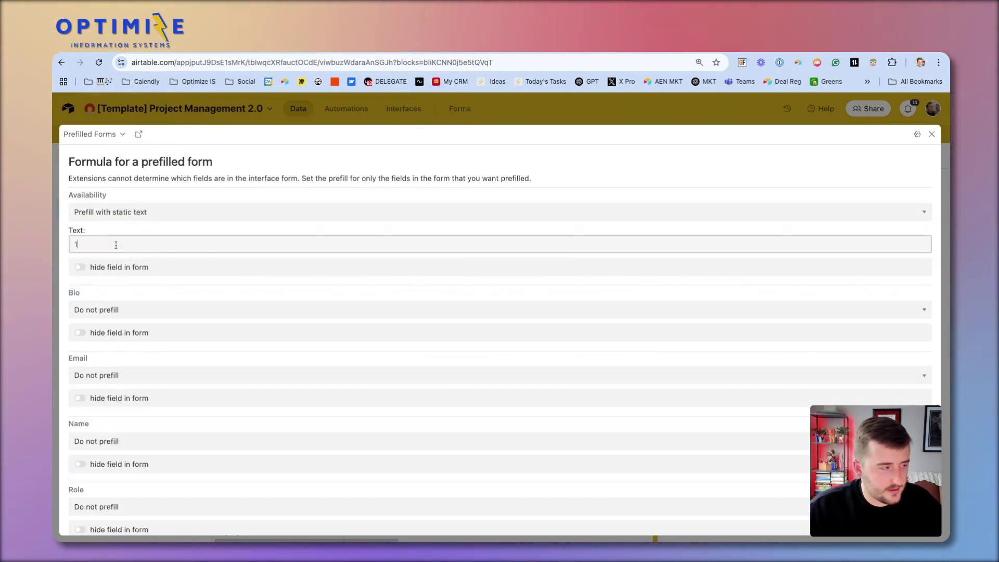
type("00")
Prefill the Bio and Email form fields with the values of the People table's Bio and Email fields
scroll(187, 265, "down", 2)
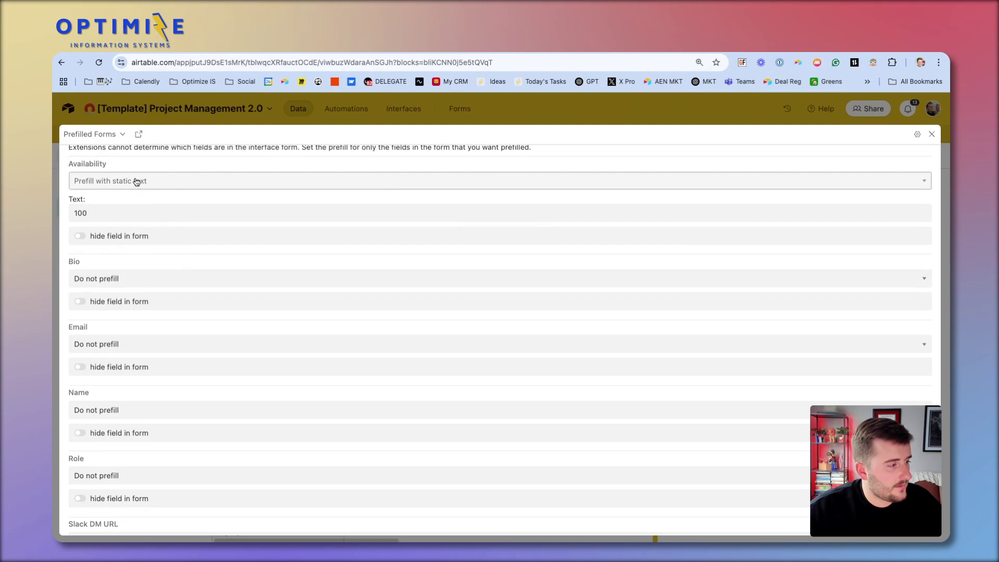
left_click(161, 282)
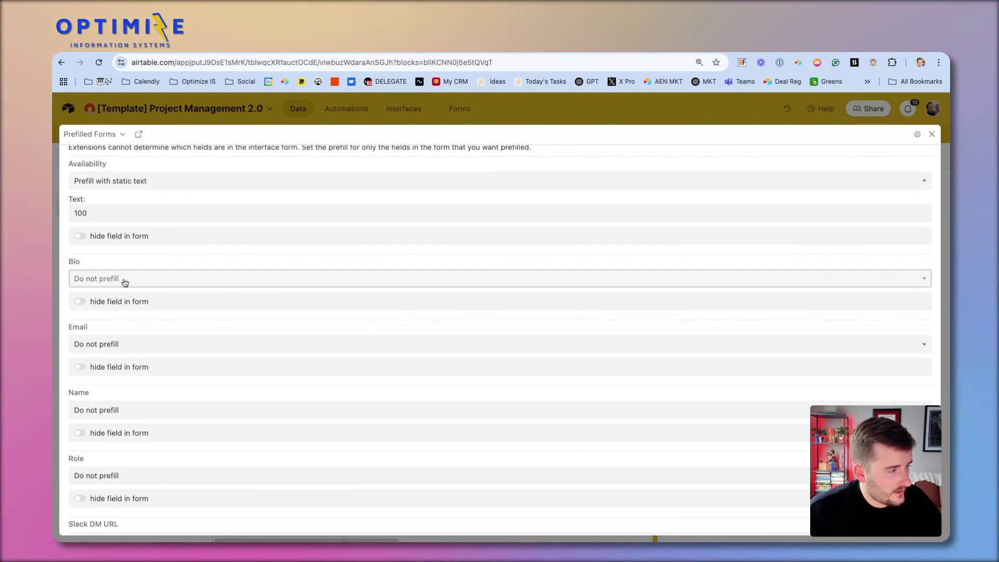
left_click(121, 309)
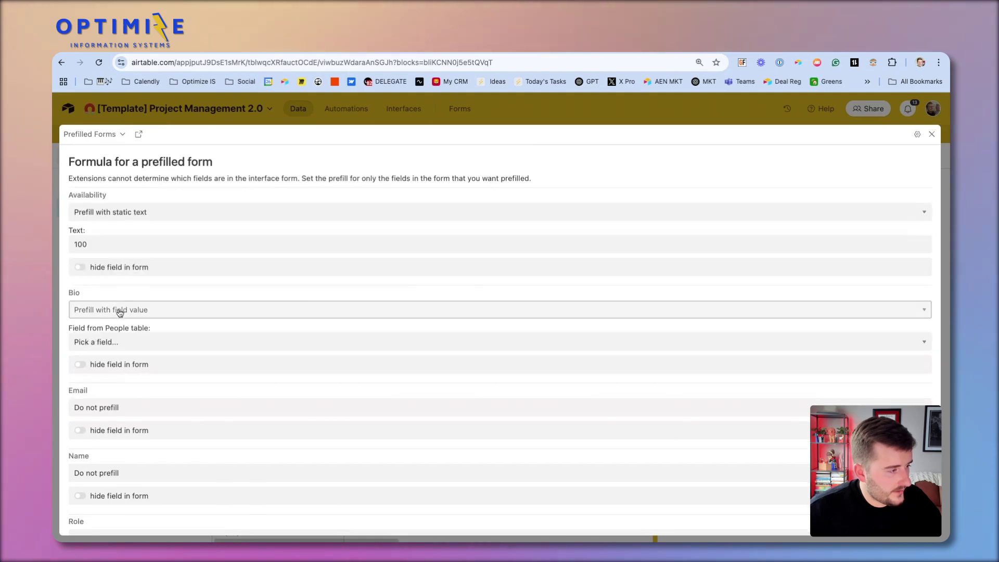
left_click(111, 347)
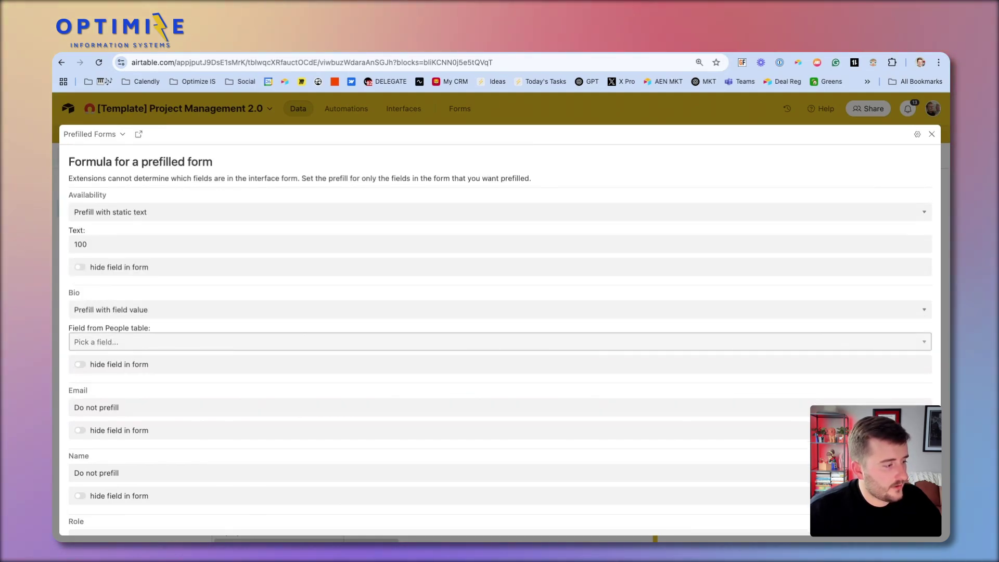
left_click(107, 360)
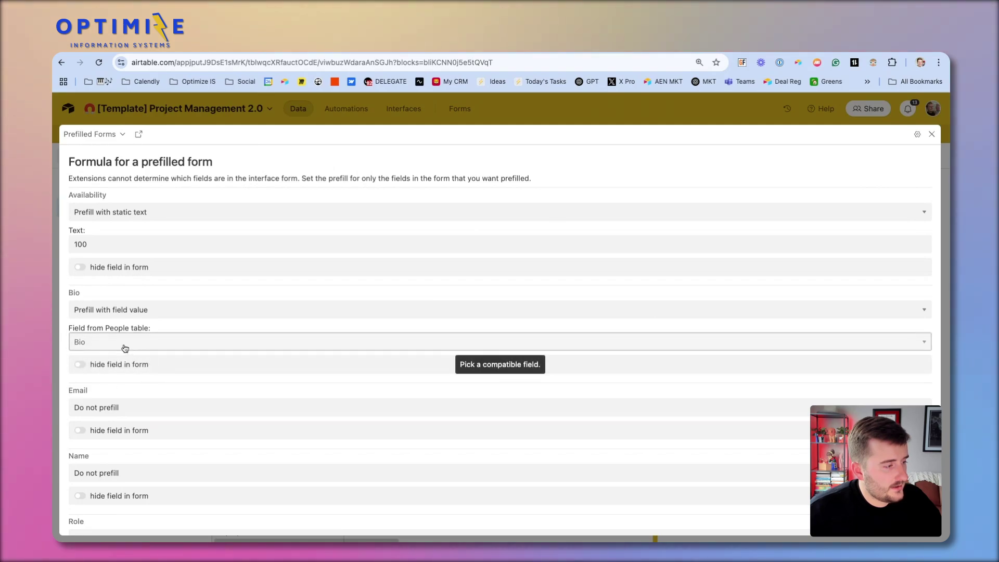
scroll(125, 348, "down", 3)
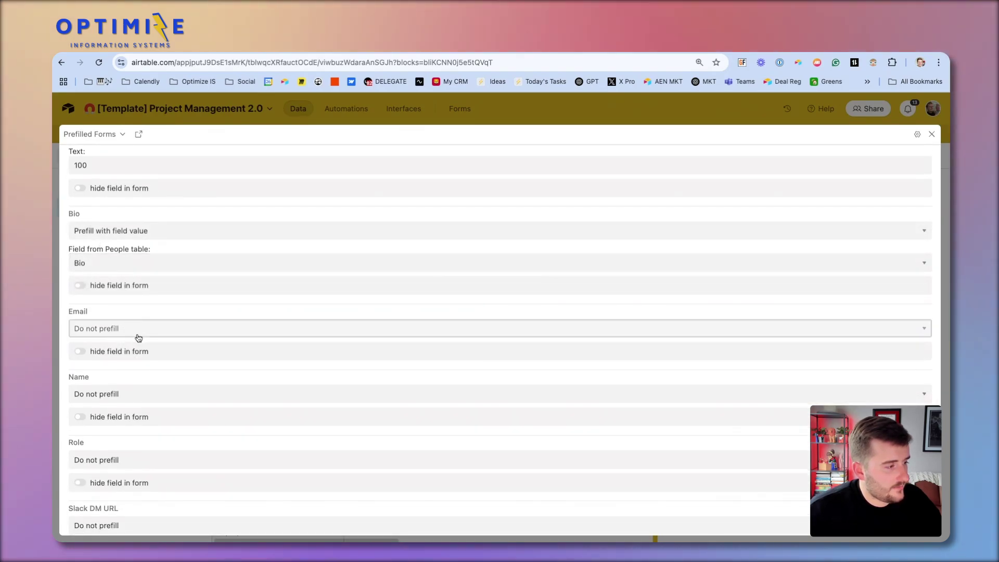
left_click(138, 339)
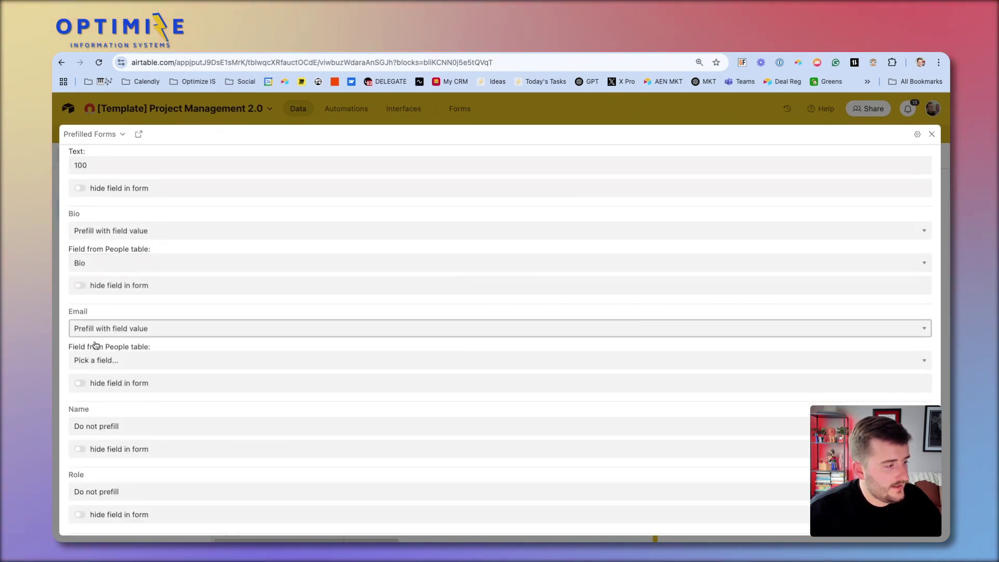
left_click(112, 366)
left_click(131, 409)
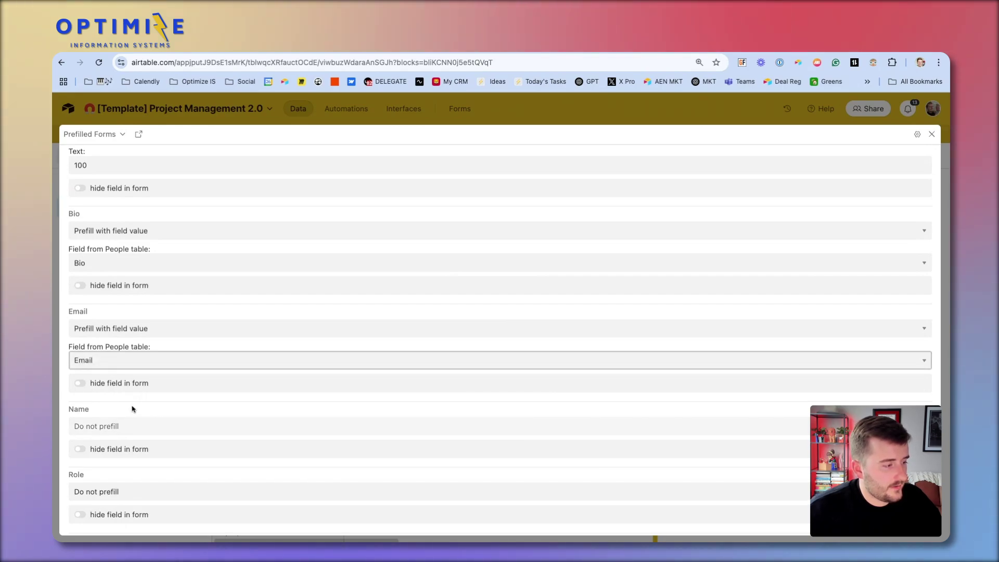
Prefill the Name and Role form fields with the values of the People table's Name and Role fields
scroll(132, 409, "down", 4)
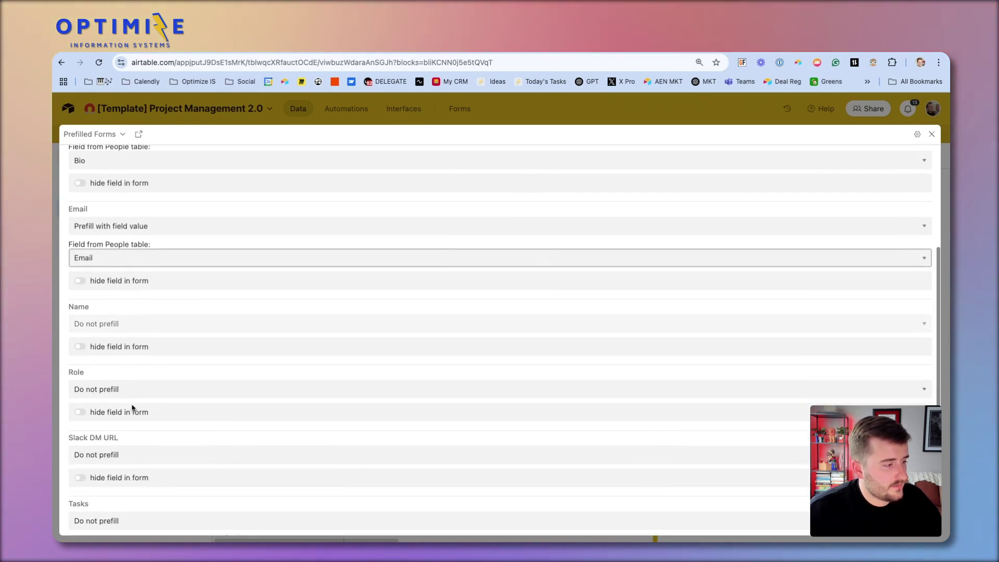
left_click(91, 324)
left_click(104, 354)
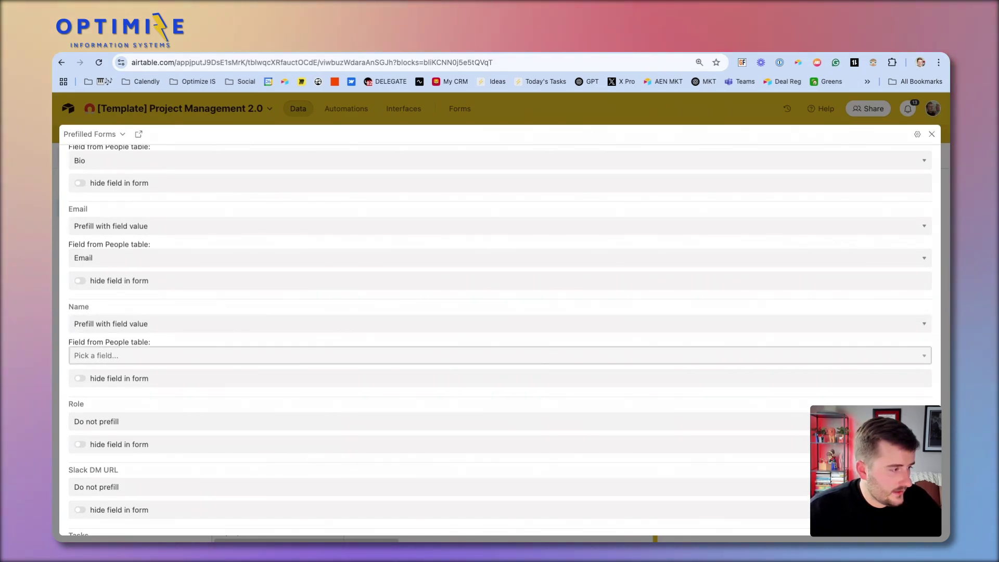
left_click(156, 385)
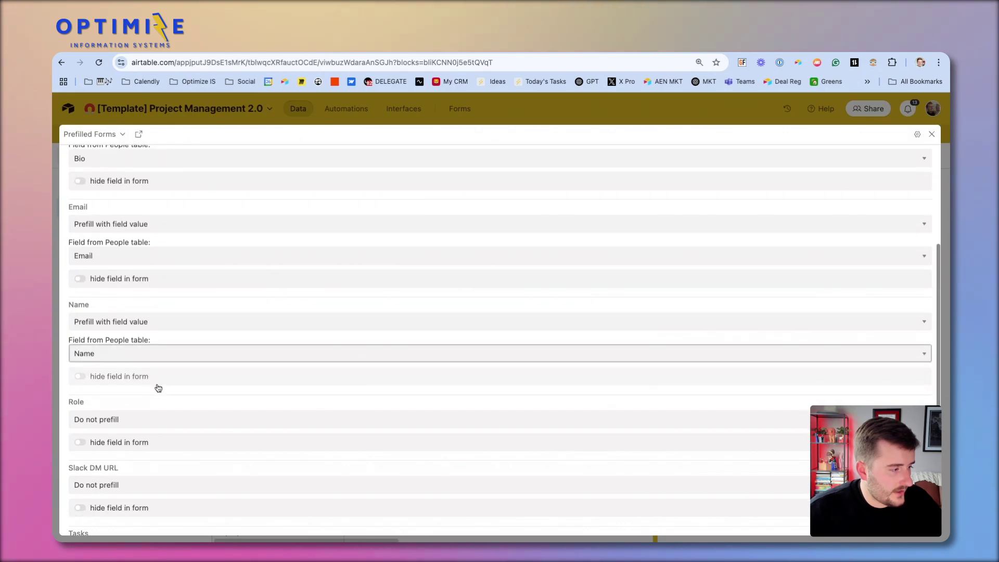
scroll(147, 387, "down", 2)
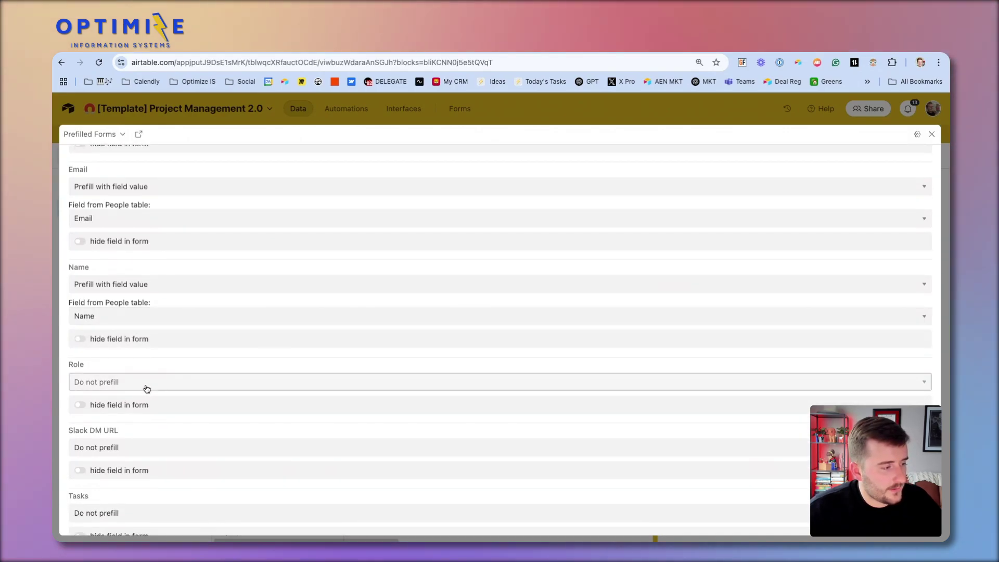
left_click(147, 385)
left_click(115, 412)
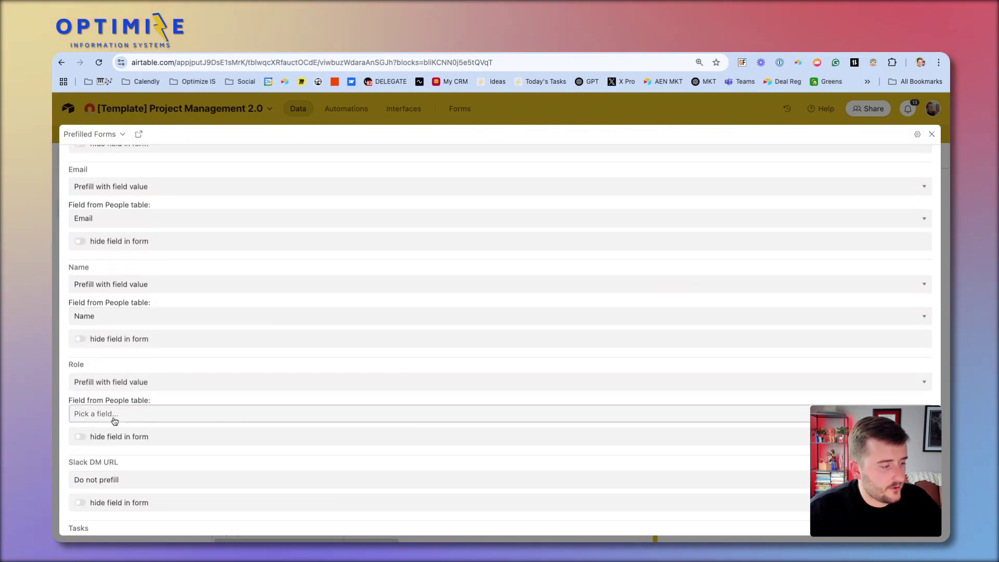
left_click(127, 484)
Prefill the Slack DM URL form field with the value of the People table's Slack DM URL field
scroll(127, 486, "down", 2)
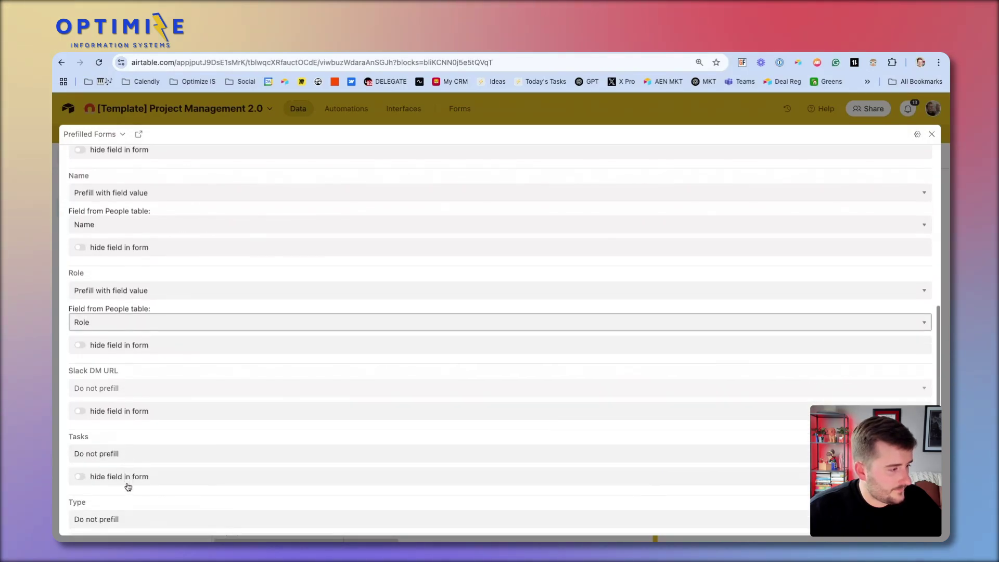
left_click(112, 374)
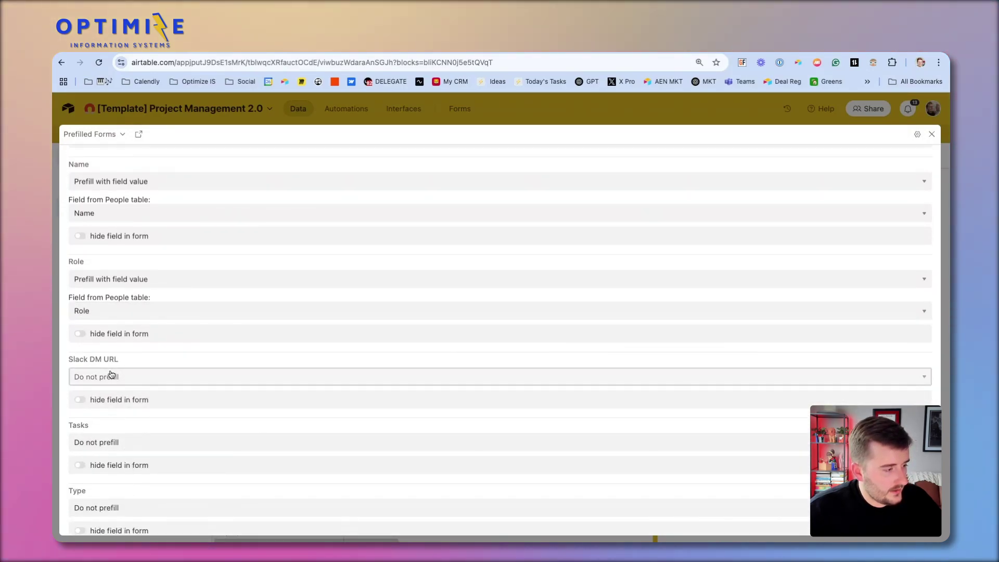
left_click(146, 438)
left_click(116, 415)
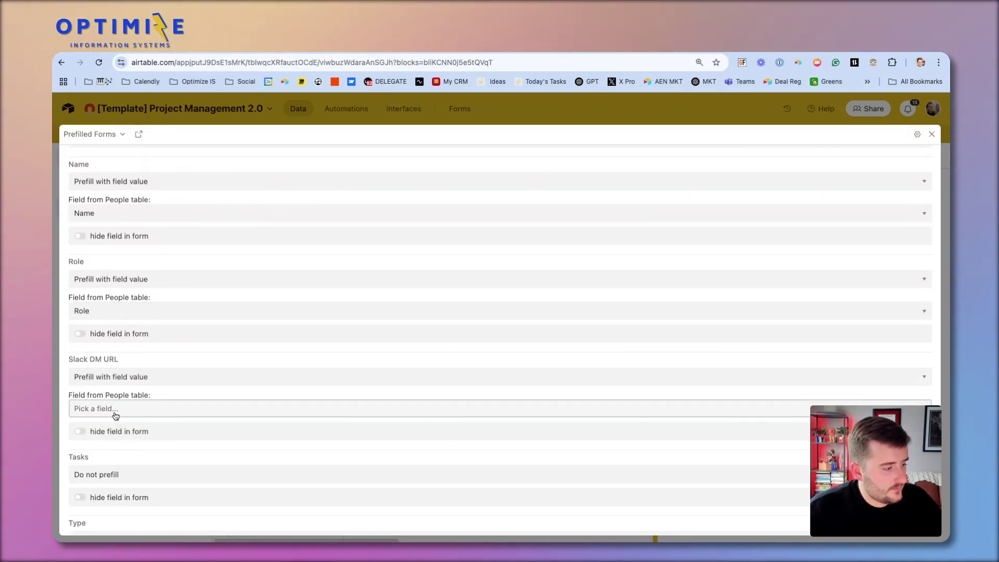
left_click(146, 445)
Finish the field prefill settings and generate the formula for the prefilled form
scroll(145, 446, "down", 1)
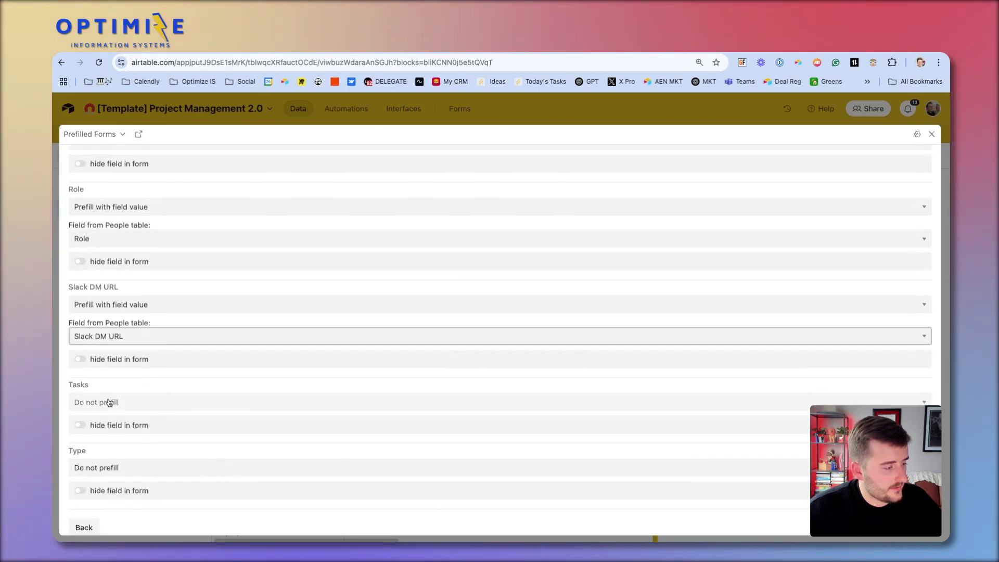
scroll(109, 402, "down", 1)
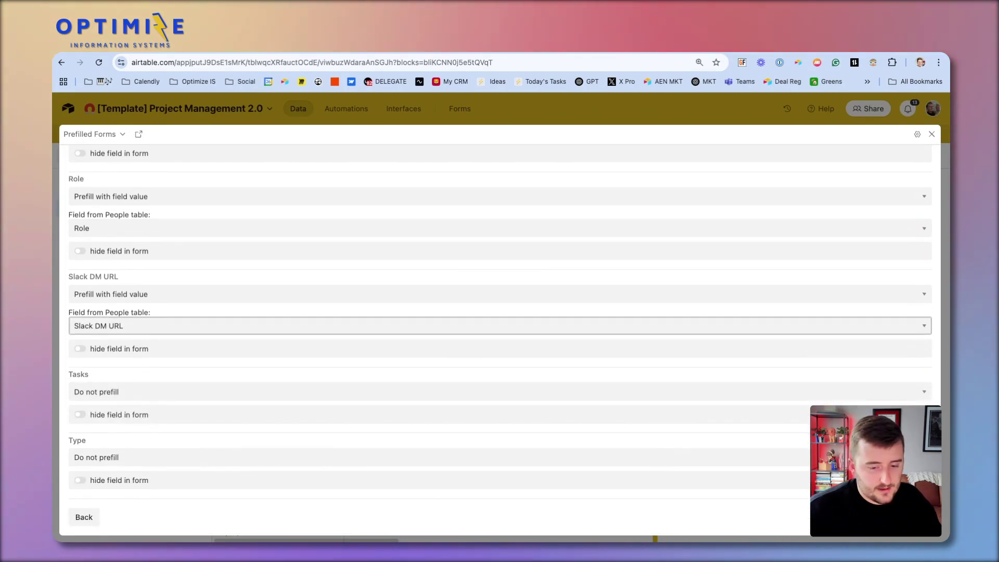
left_click(915, 517)
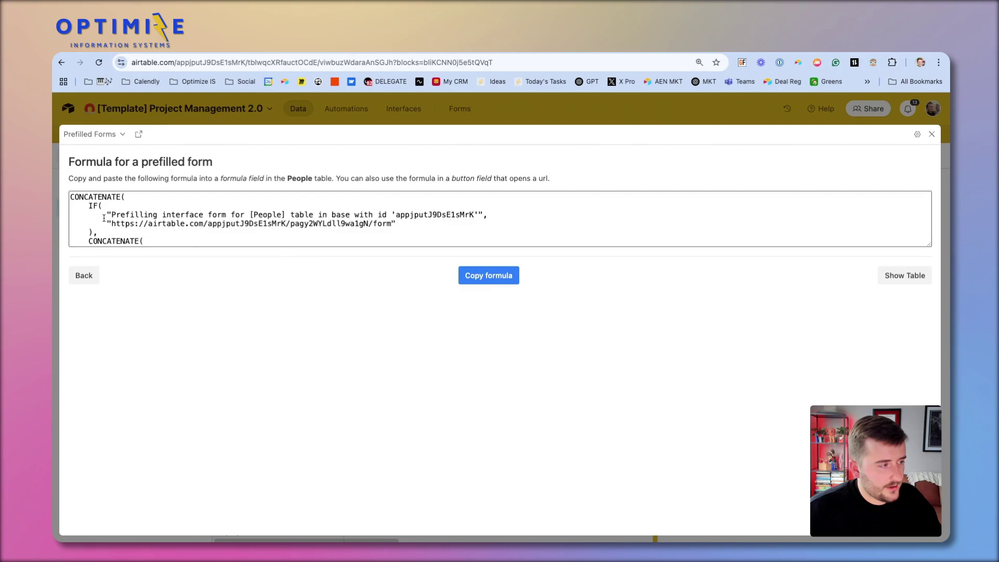
Copy the generated formula and paste it into a new formula field inserted directly after Name in the People table
left_click(473, 276)
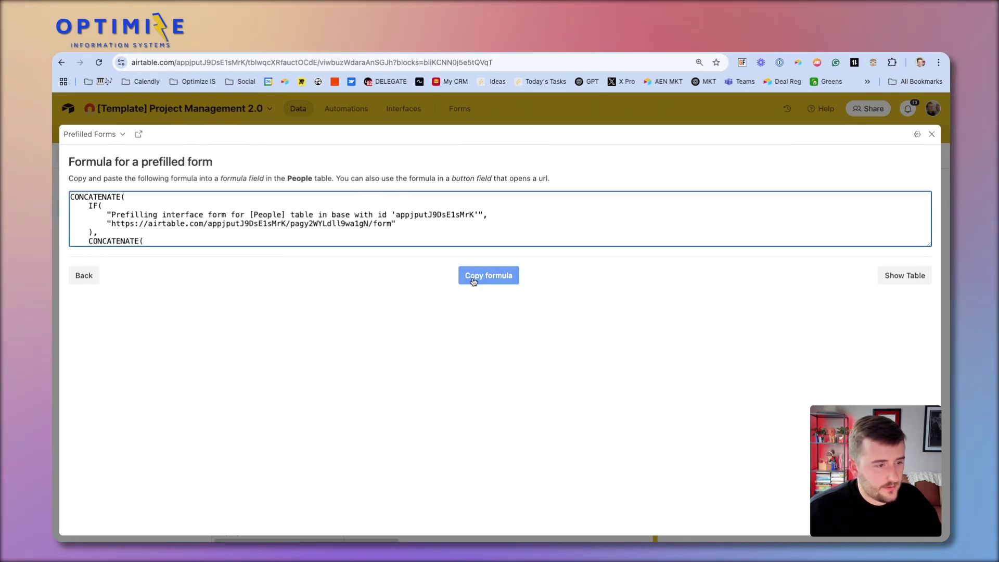
left_click(935, 134)
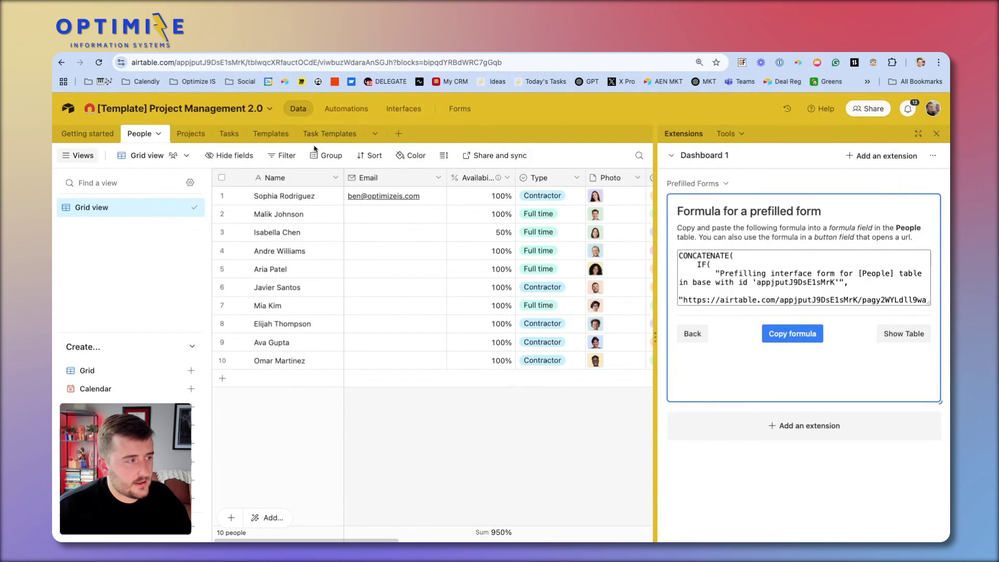
right_click(306, 178)
left_click(334, 272)
left_click(460, 229)
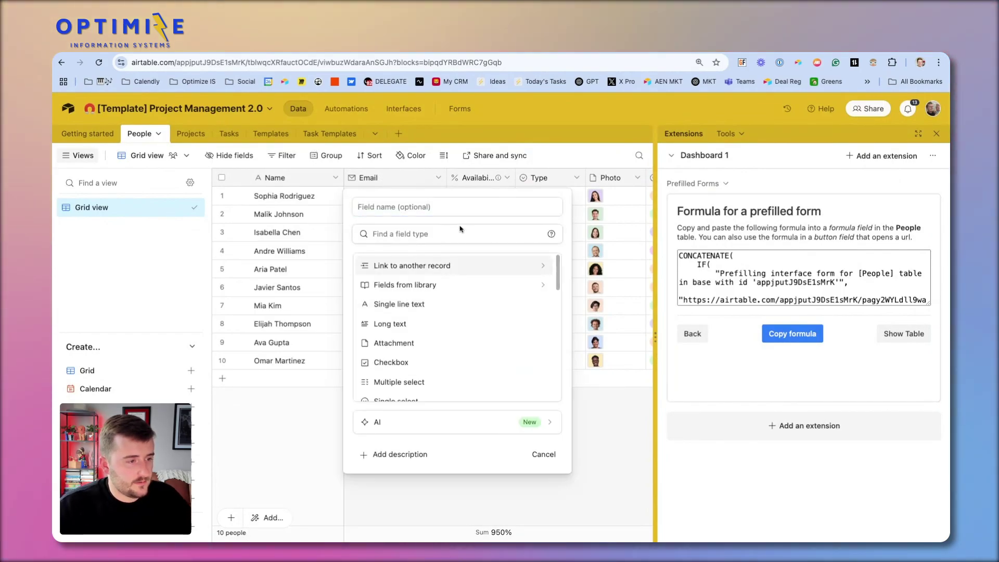
type("f")
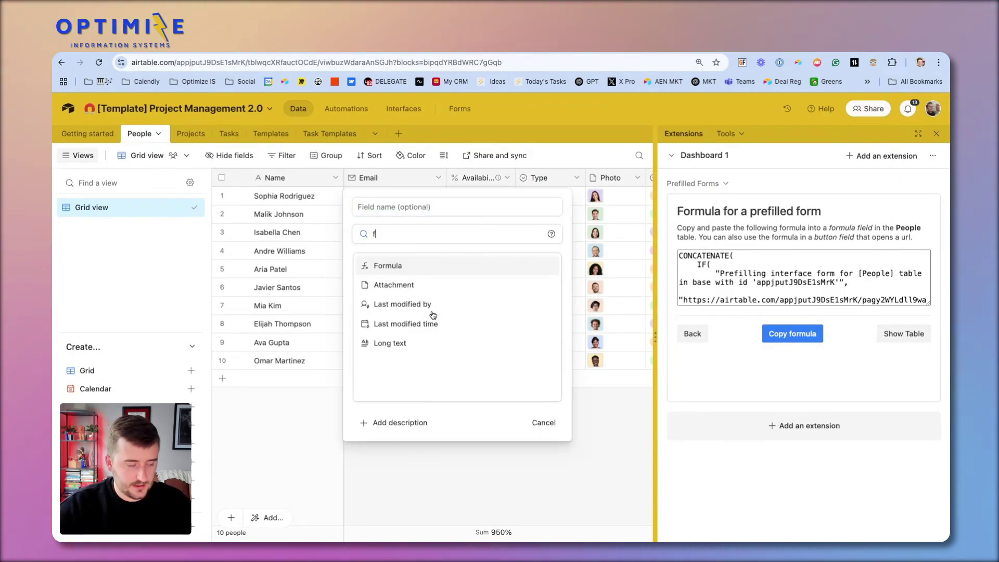
left_click(384, 266)
left_click(465, 295)
key("ctrl+v")
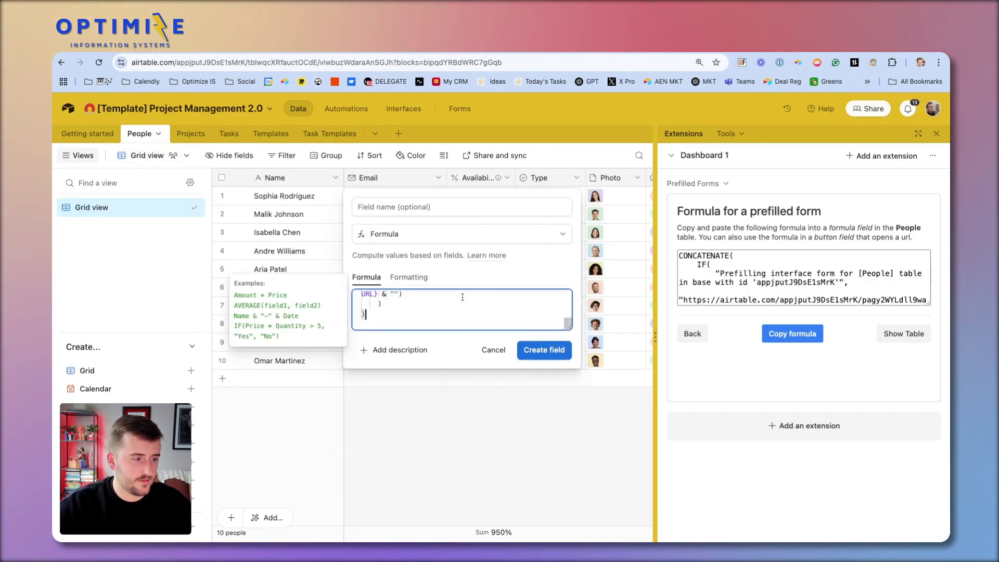
Enlarge the formula editor and examine the overall structure of the pasted formula, including its CONCATENATE block for the Bio field
left_click_drag(569, 327, 848, 525)
scroll(675, 389, "up", 5)
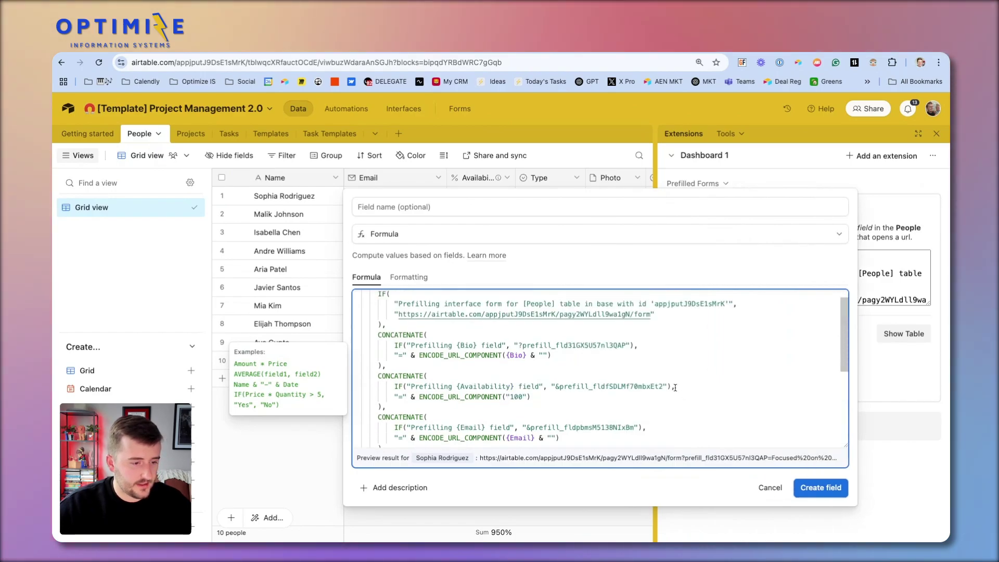
scroll(674, 388, "up", 1)
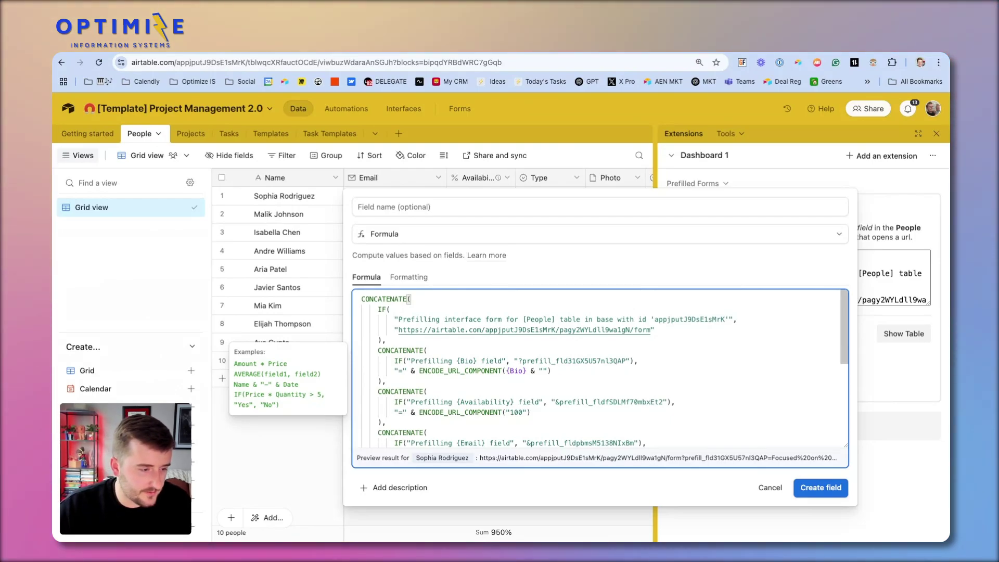
scroll(599, 370, "down", 2)
scroll(598, 370, "down", 10)
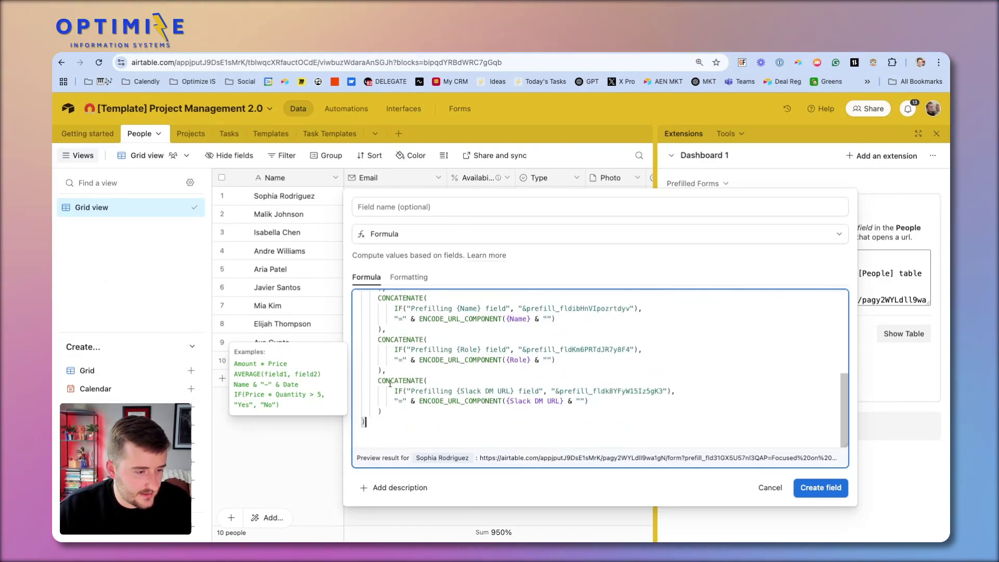
scroll(391, 374, "up", 10)
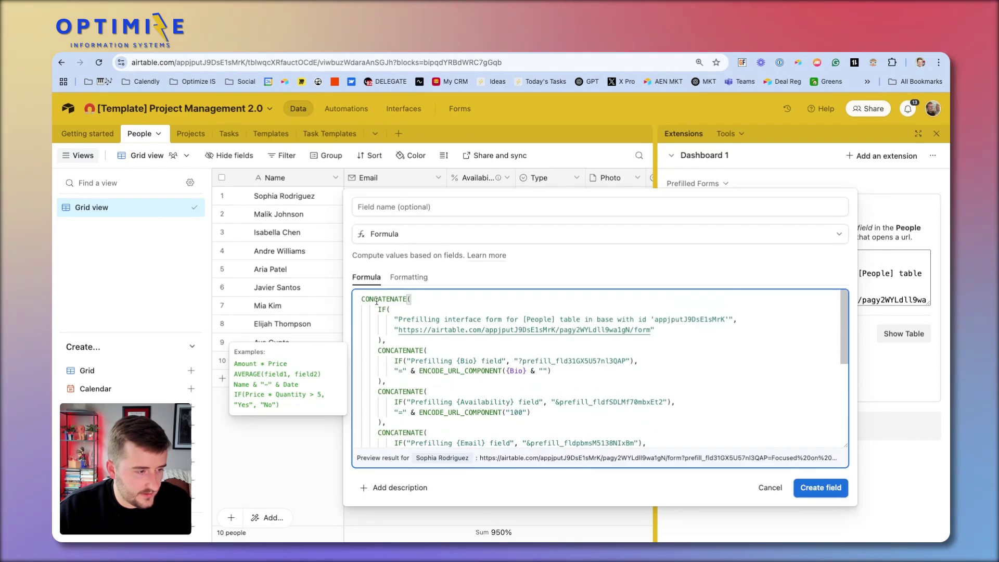
left_click_drag(378, 308, 379, 380)
scroll(379, 380, "down", 10)
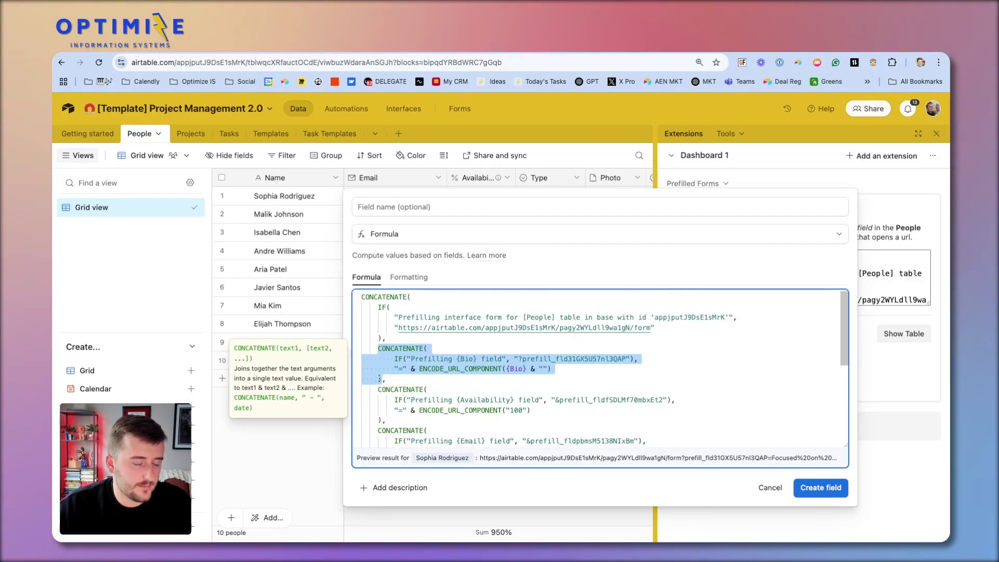
scroll(599, 367, "up", 10)
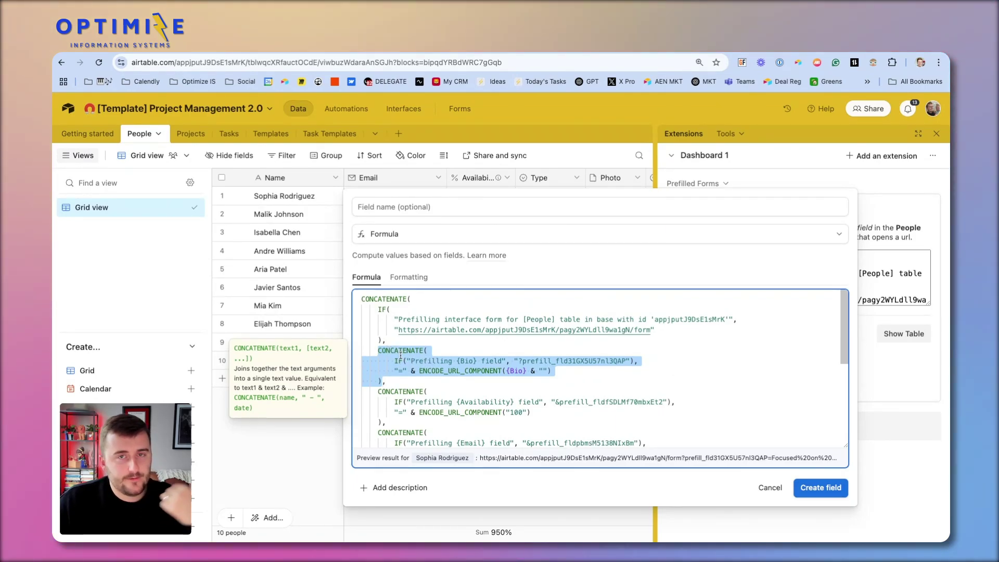
Examine the parts of the formula's Bio block: the IF label, the prefill parameter and the ENCODE_URL_COMPONENT value
left_click(394, 360)
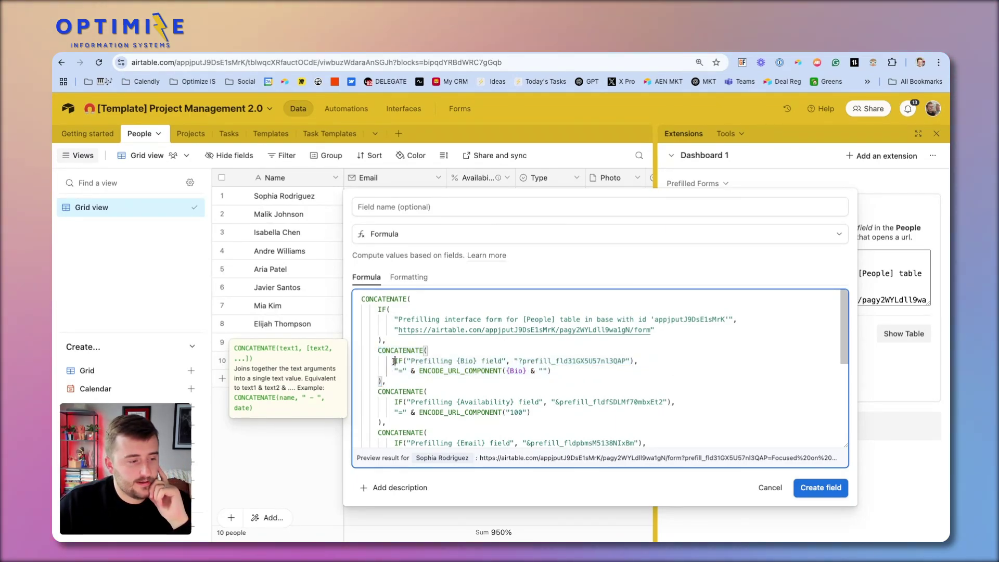
key("shift+Right")
key("shift+Right")
key("shift+Right")
key("shift+Right")
key("shift+Right")
key("shift+Right")
key("shift+Right")
key("shift+Right")
key("shift+Right")
key("shift+Right")
key("shift+Right")
key("shift+Right")
key("shift+Right")
key("shift+Right")
key("shift+Right")
key("shift+Right")
key("shift+Right")
key("shift+Right")
key("shift+Right")
key("shift+Right")
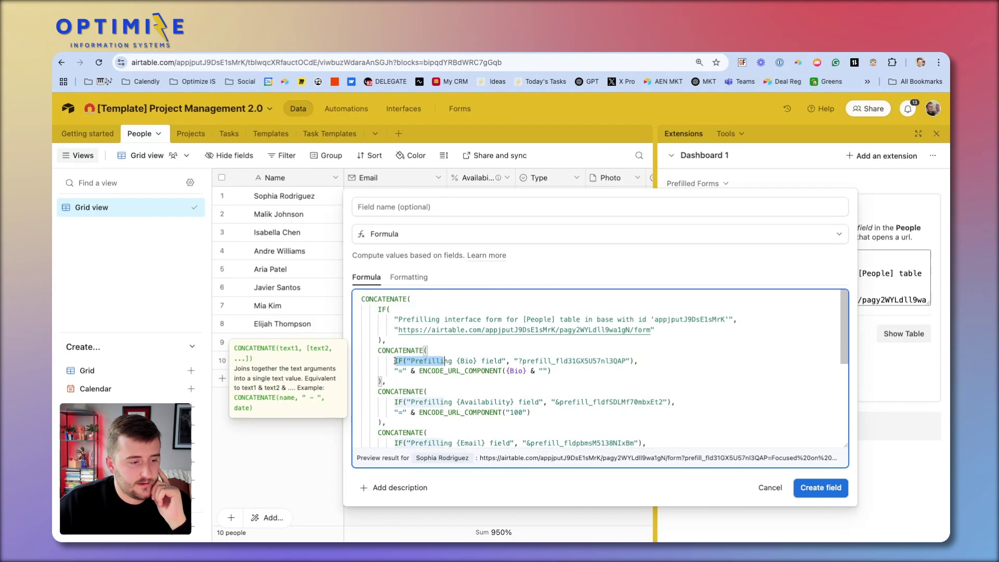
key("shift+Left")
key("shift+Left")
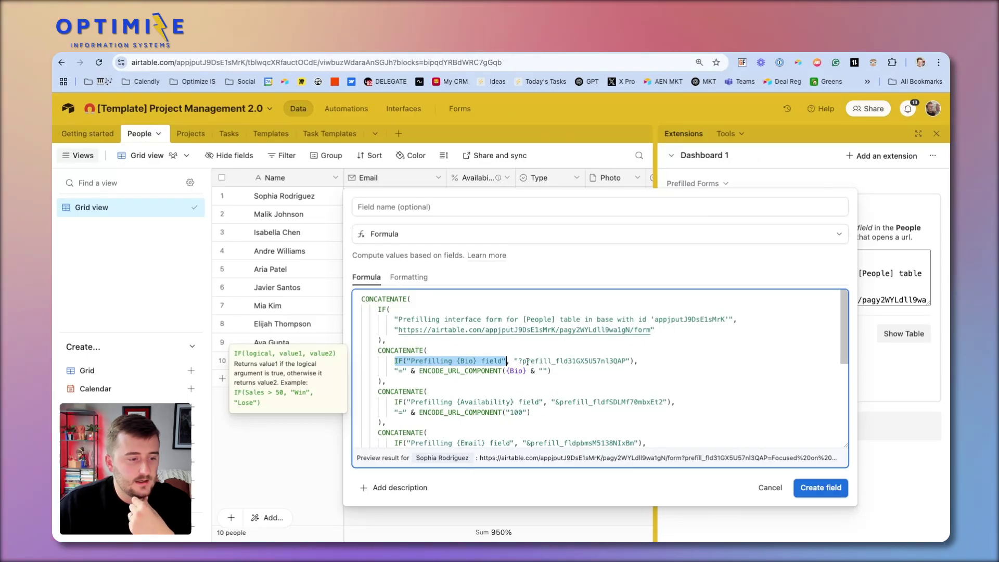
left_click(510, 361)
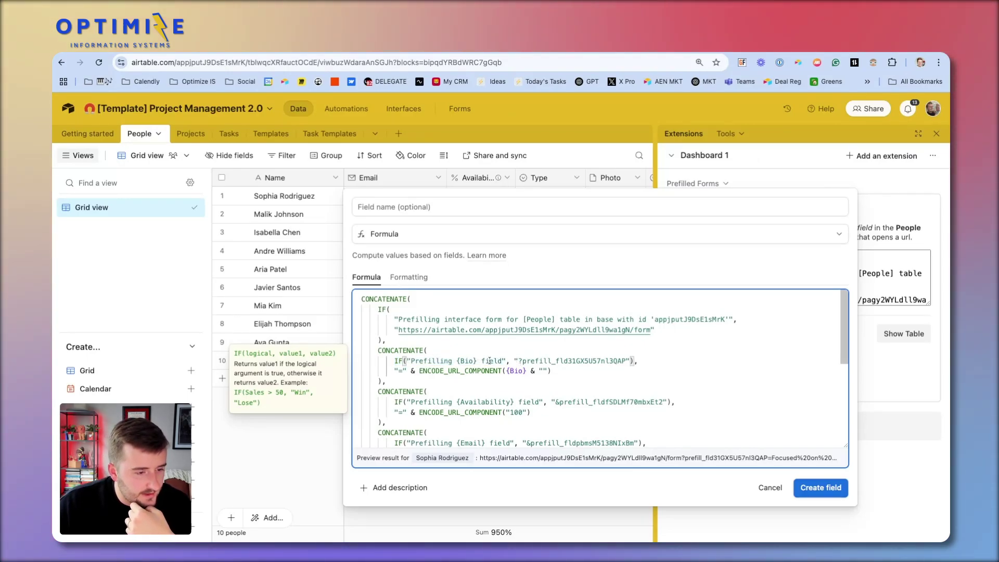
left_click_drag(507, 361, 552, 371)
key("shift+Up")
key("shift+Right")
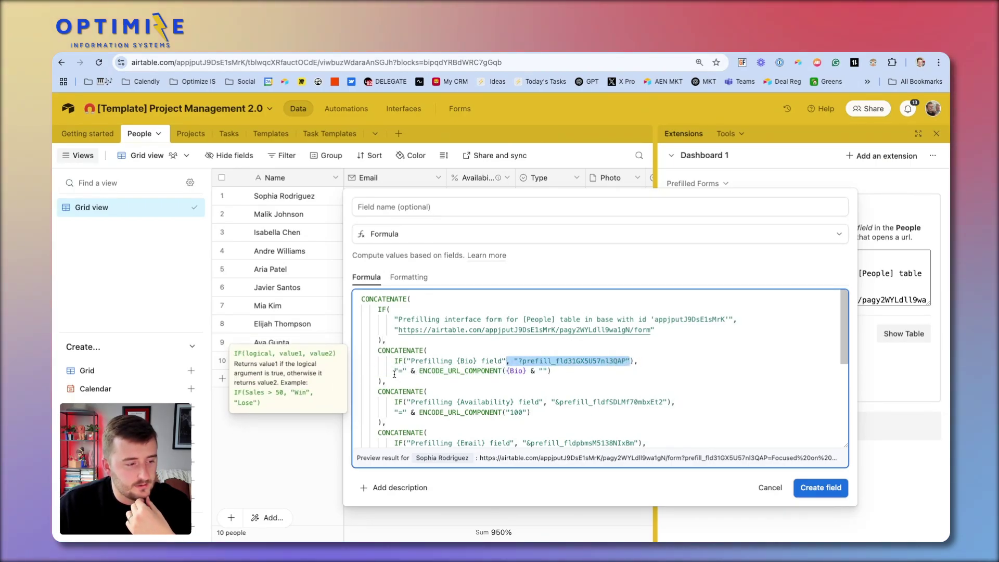
left_click_drag(394, 371, 600, 369)
scroll(600, 369, "down", 1)
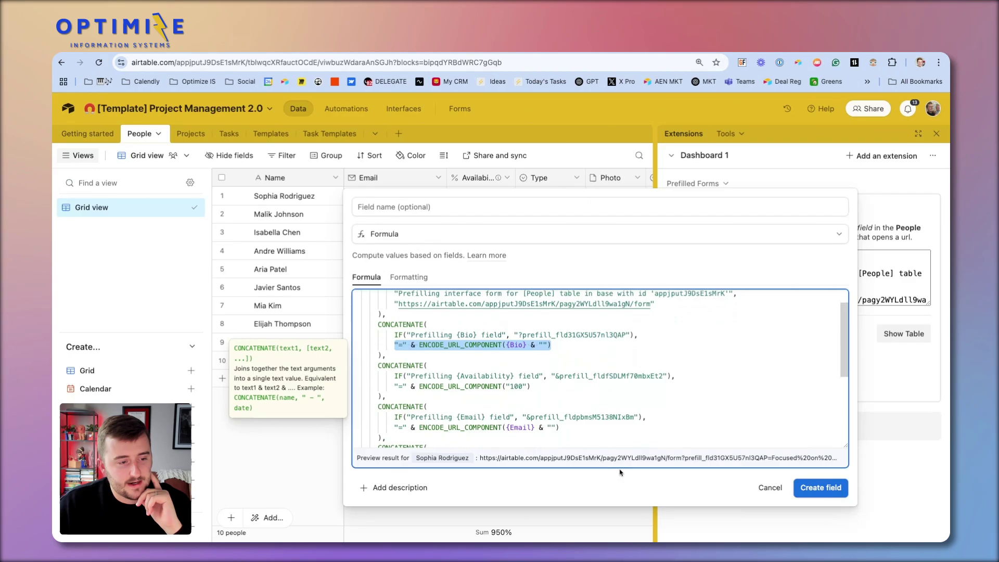
Create the formula field and open the prefilled form link of the first People record
left_click(827, 486)
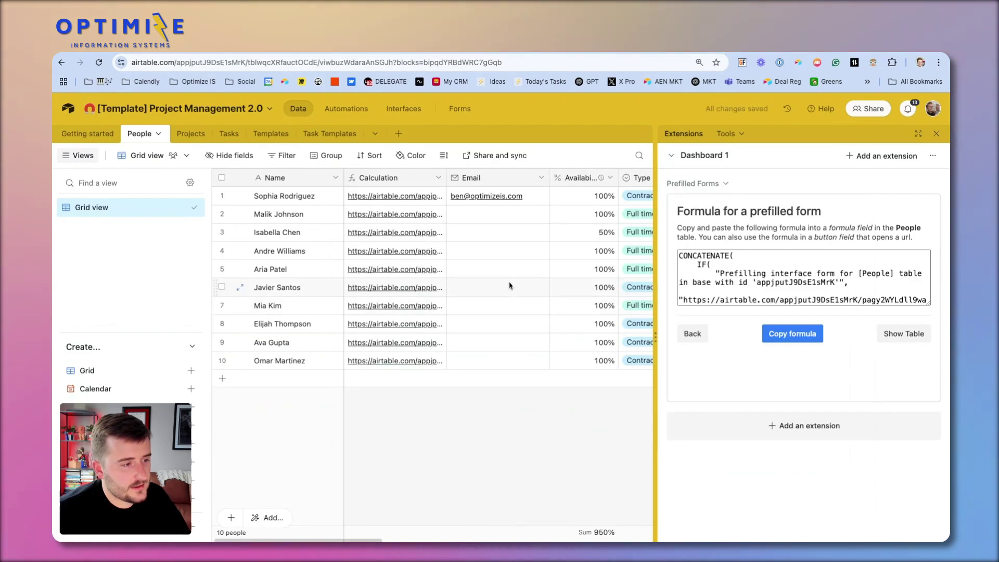
scroll(402, 254, "right", 10)
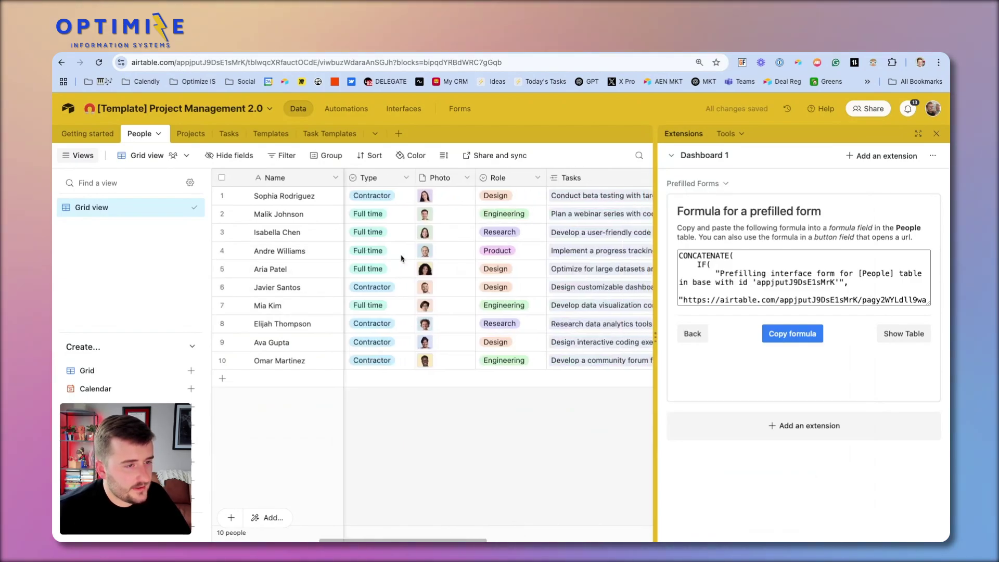
scroll(401, 258, "right", 5)
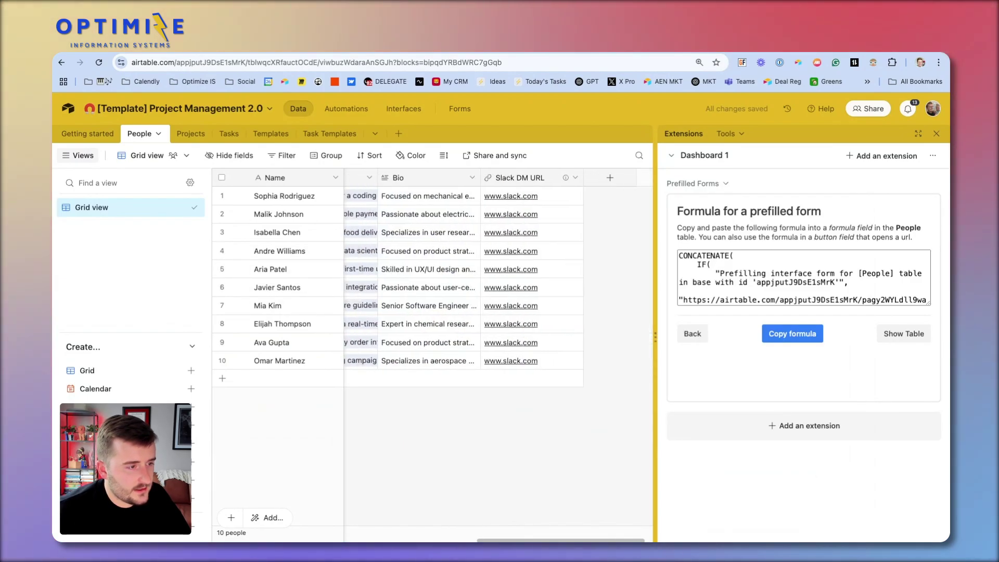
scroll(431, 275, "left", 15)
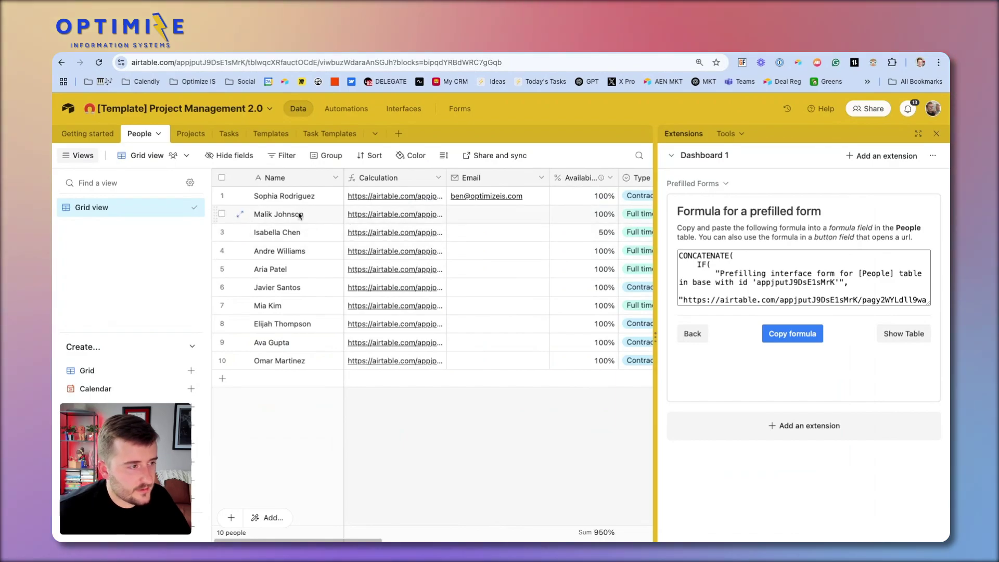
left_click(410, 196)
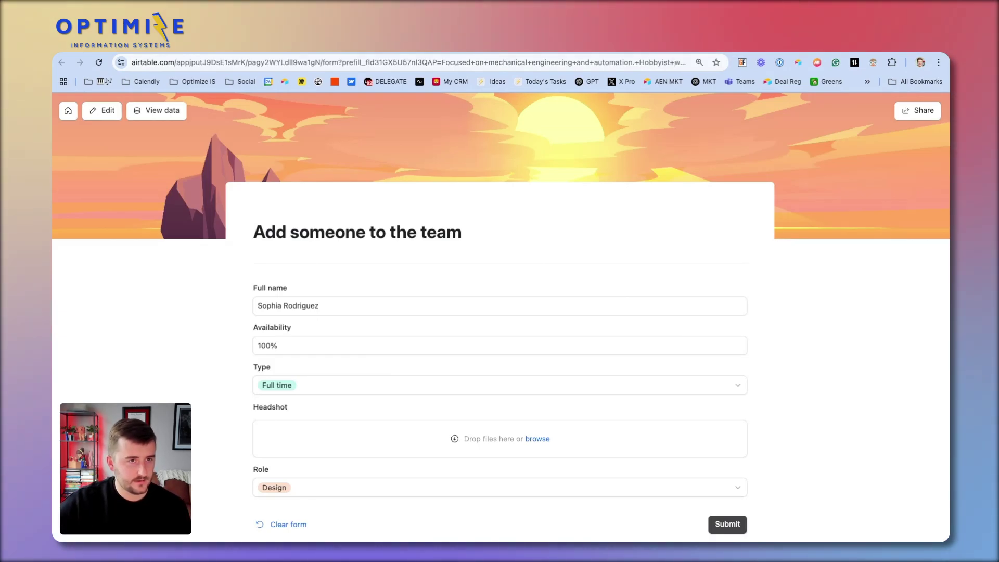
Add the Bio and Slack DM URL fields below Availability in the "Add someone to the team" form and publish it
left_click(677, 46)
scroll(572, 271, "down", 3)
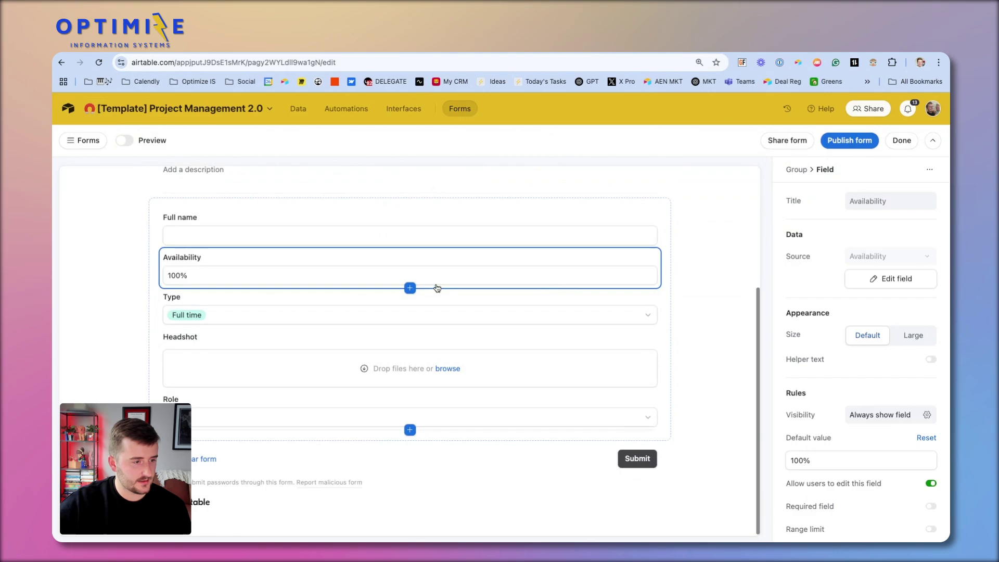
left_click(409, 288)
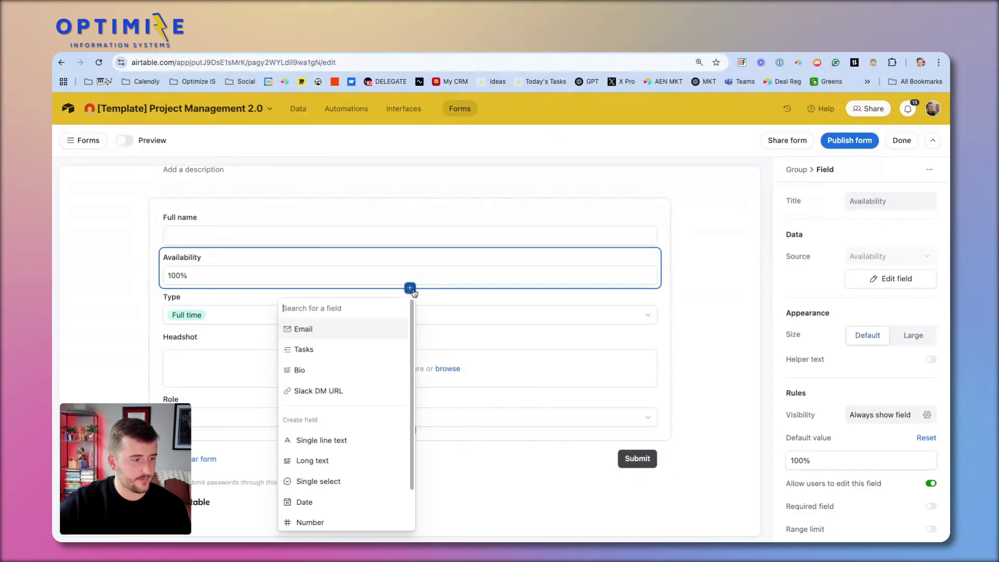
left_click(297, 370)
left_click(410, 348)
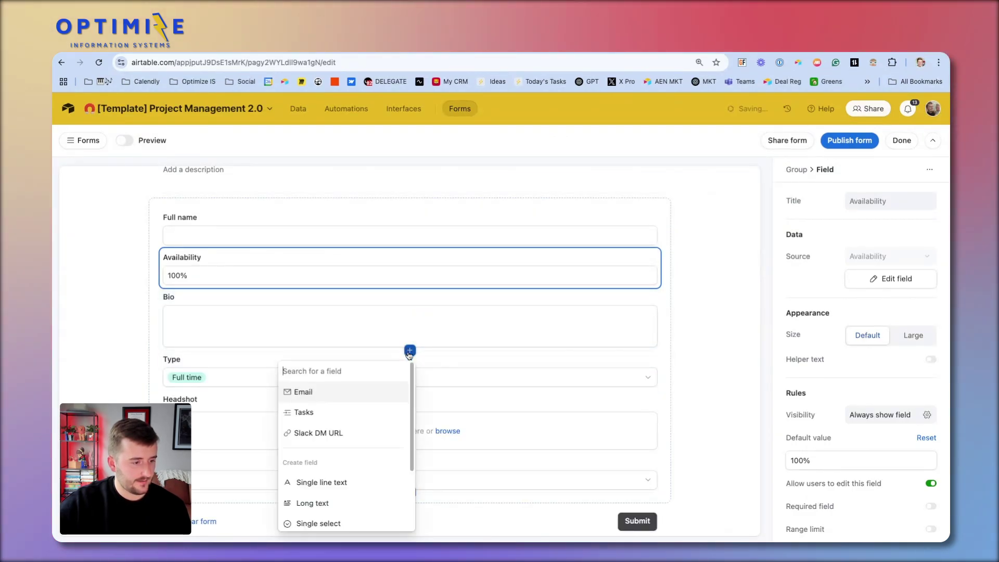
left_click(324, 432)
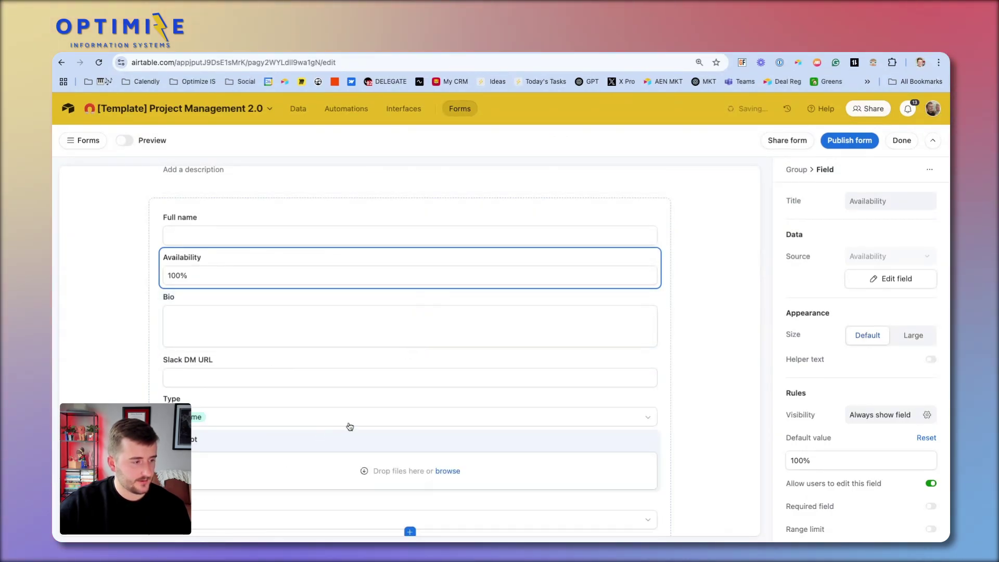
left_click(847, 144)
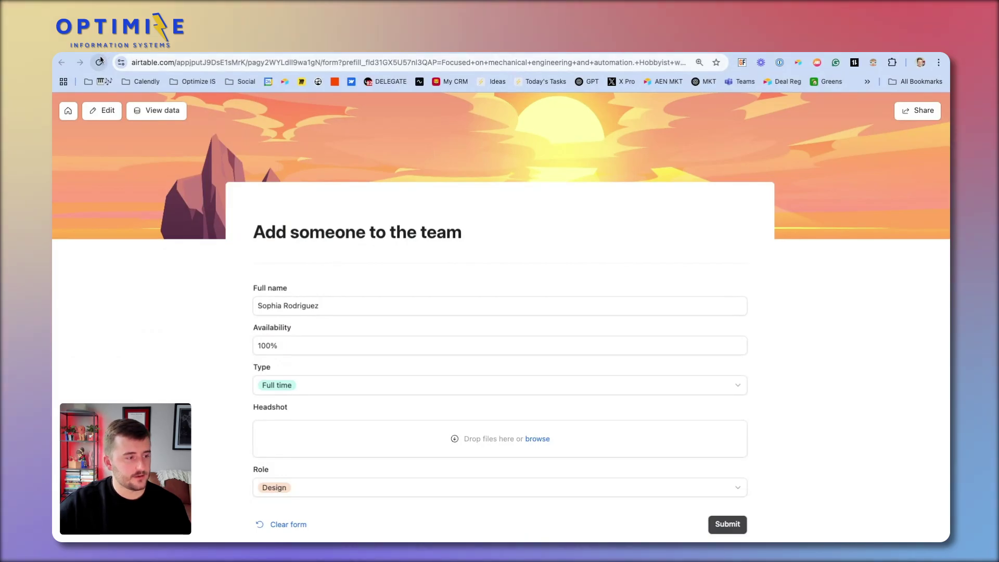
Reload the first record's prefilled form, check its Bio and Slack DM URL fields, and close it
left_click(99, 62)
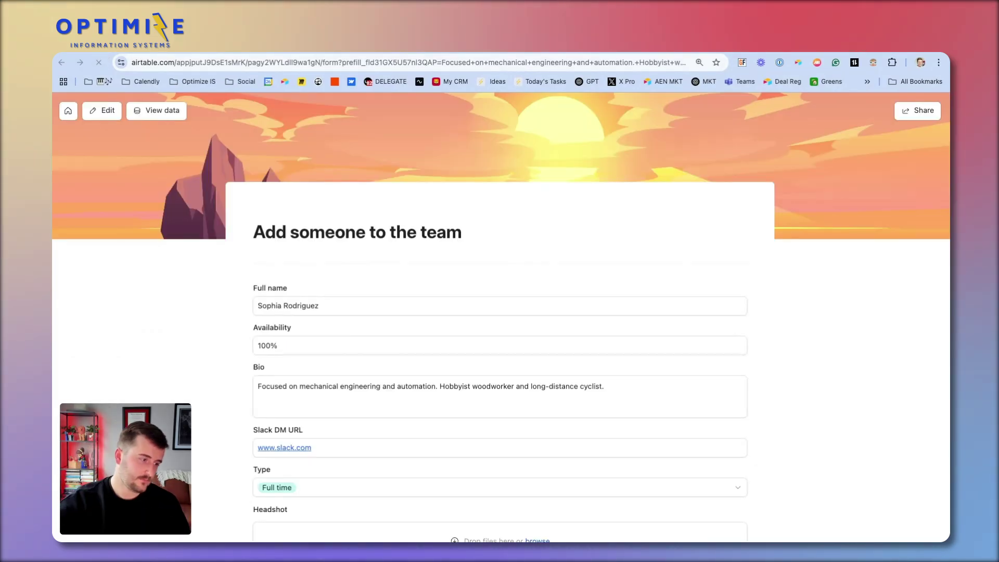
scroll(247, 276, "down", 3)
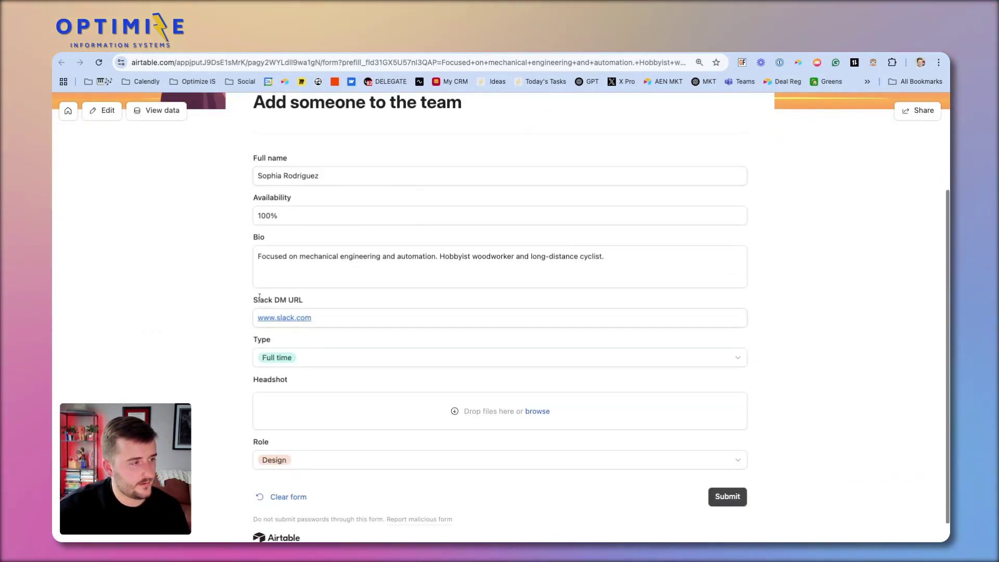
scroll(260, 297, "up", 3)
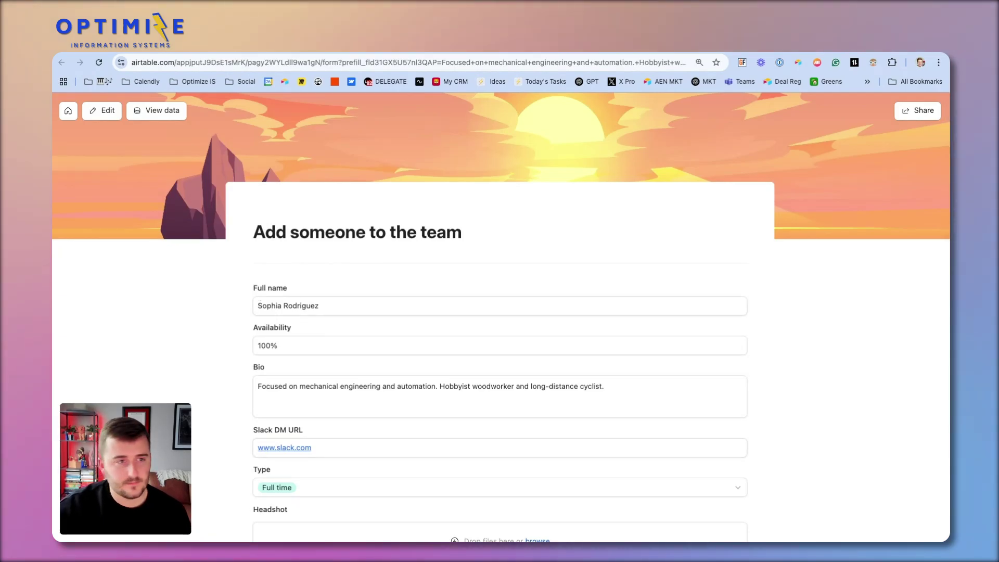
key("super+w")
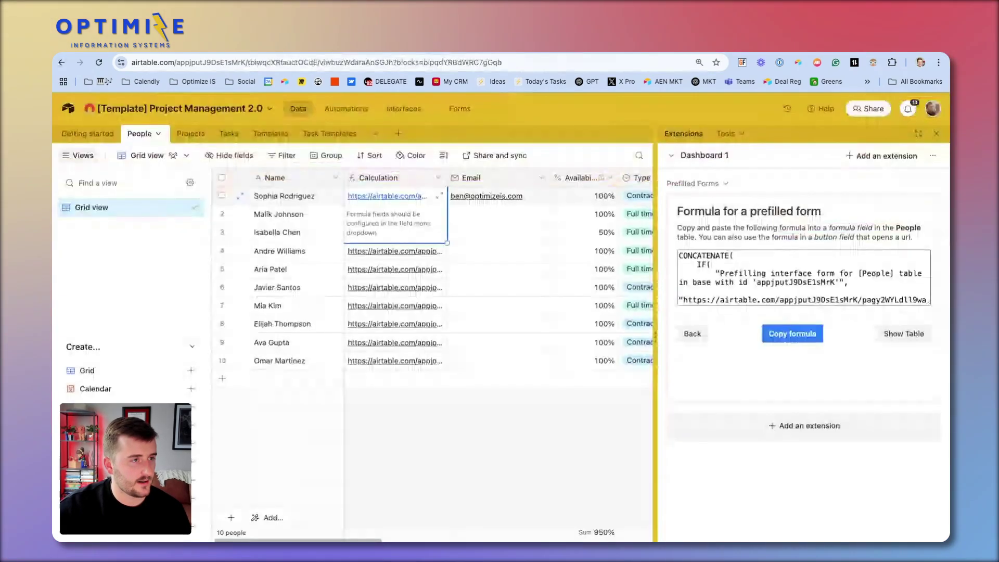
double_click(368, 179)
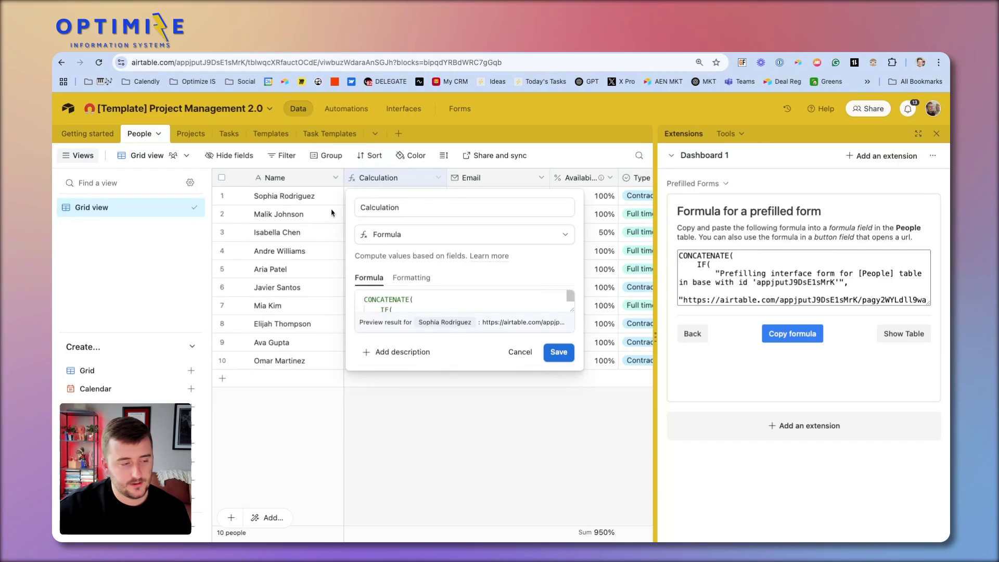
key("Escape")
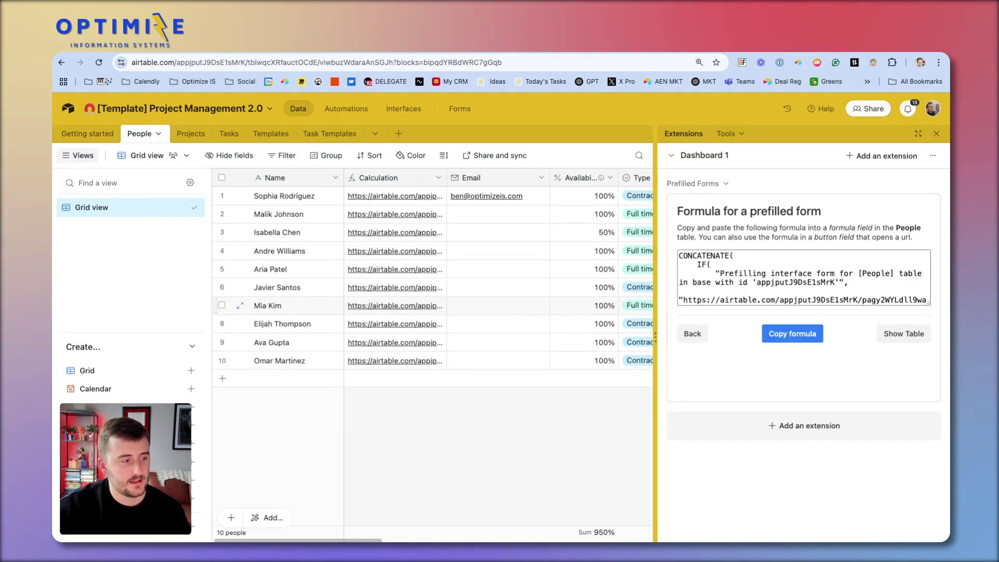
left_click(378, 252)
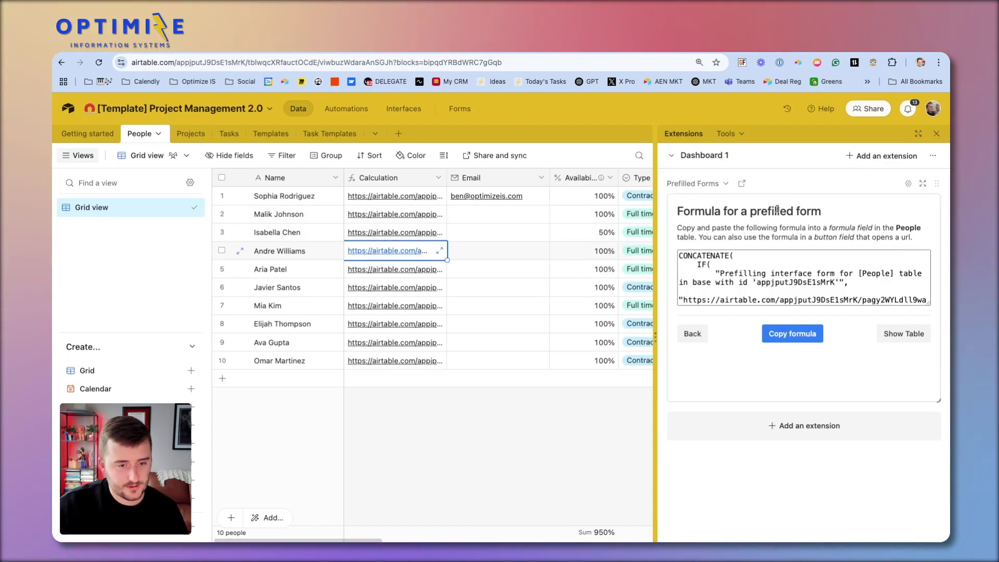
left_click_drag(683, 210, 863, 237)
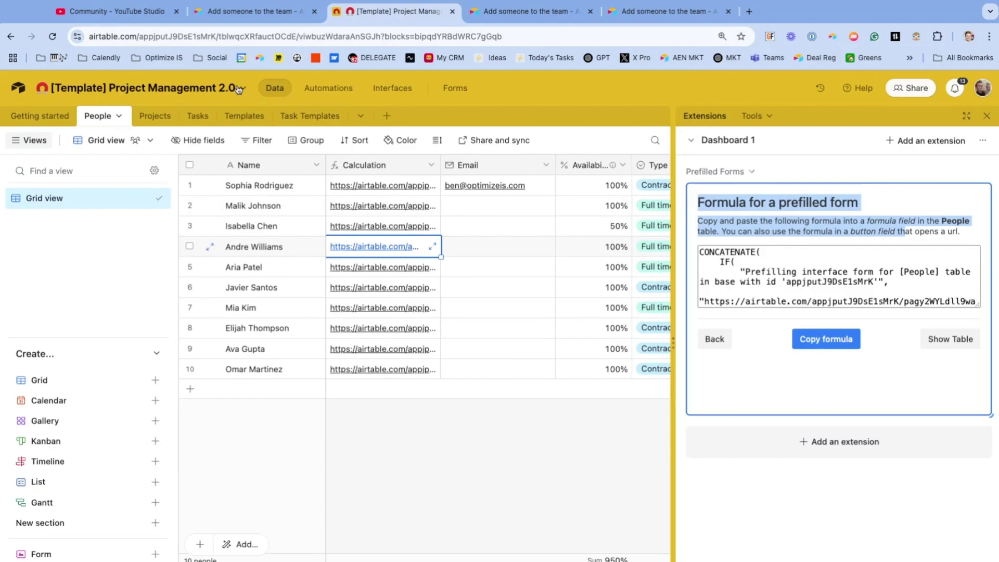
Open the base details and the additional base actions for duplicating the base
left_click(238, 90)
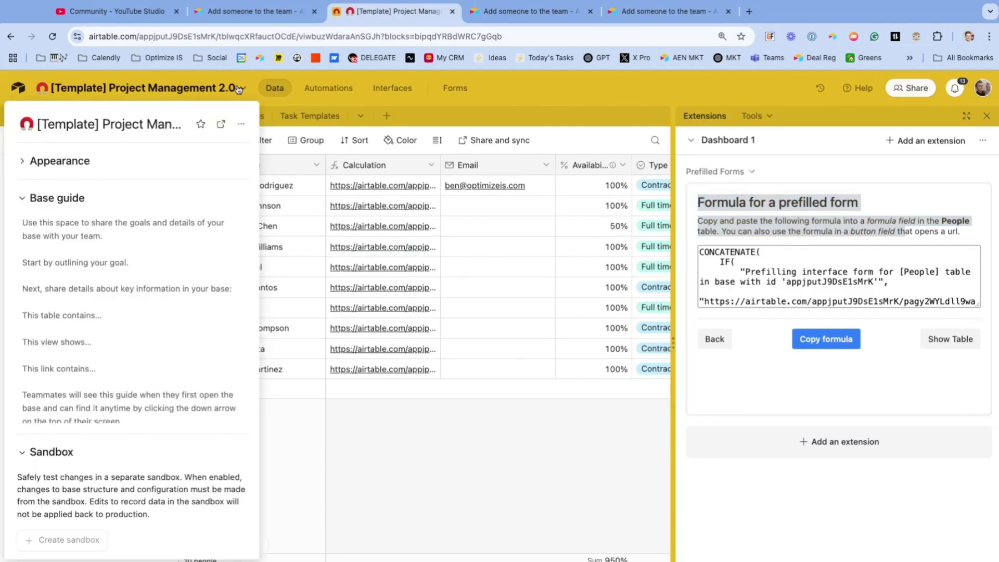
left_click(241, 124)
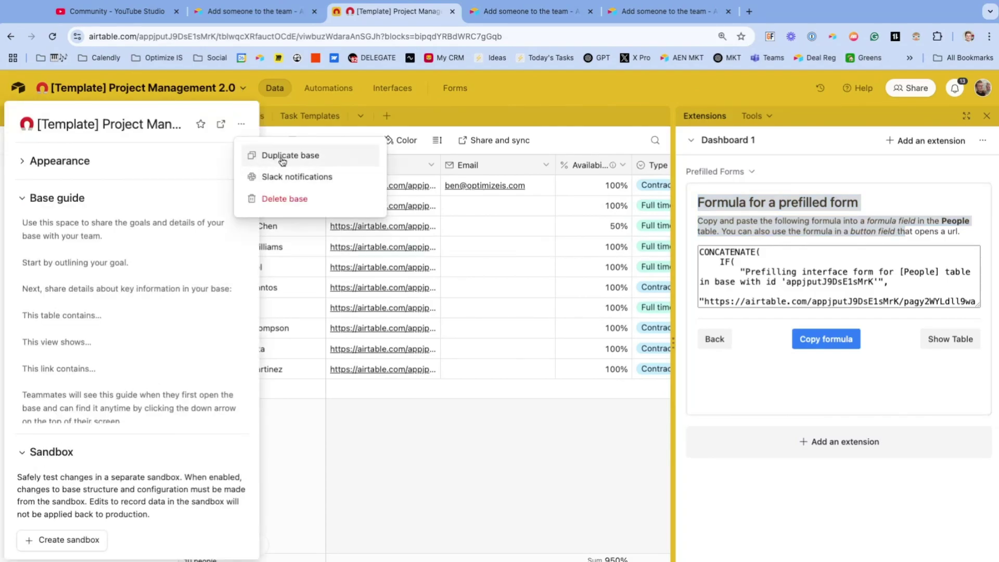